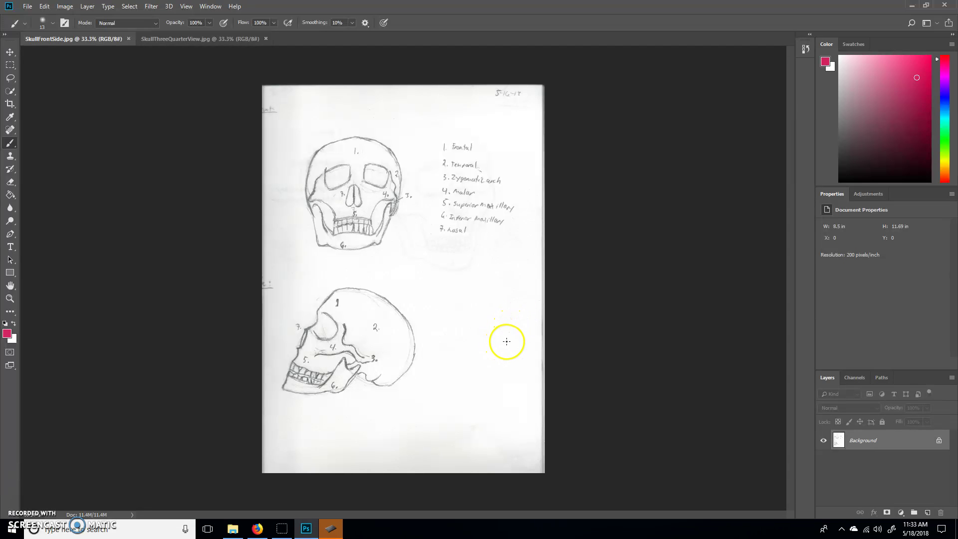
Add a new layer and cover the handwritten bone list with a white Rectangle drawn in Pixels mode
left_click(927, 513)
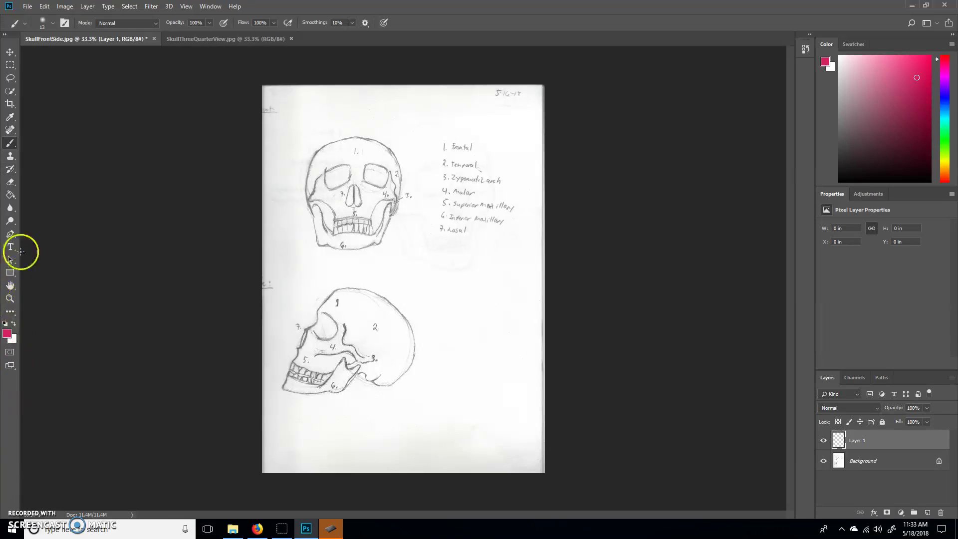
left_click(10, 273)
key("x")
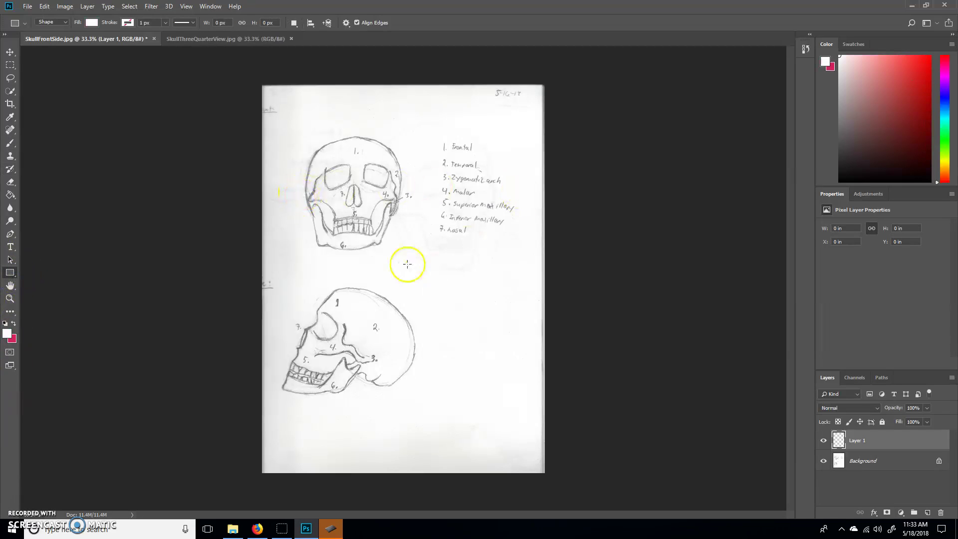
left_click_drag(412, 268, 543, 87)
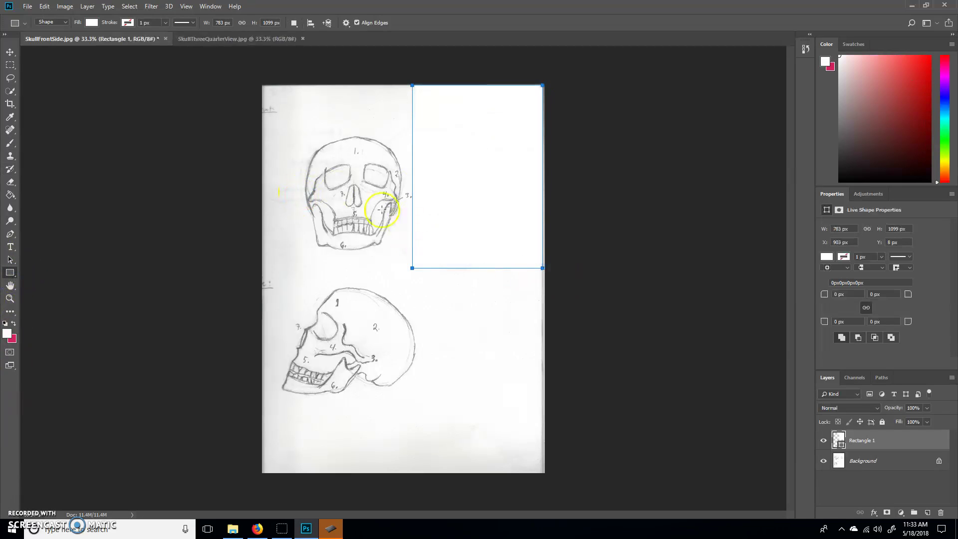
key("ctrl+z")
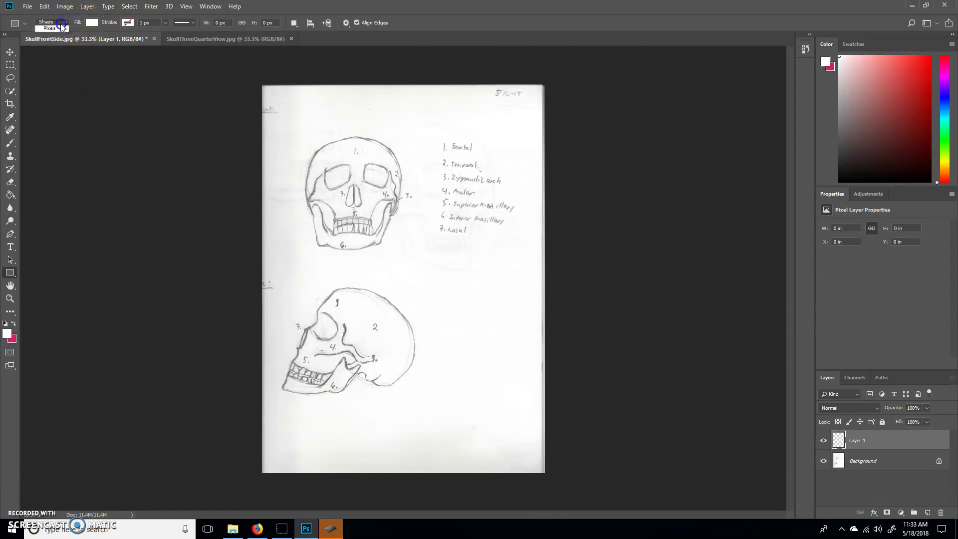
left_click(51, 22)
left_click(50, 45)
left_click_drag(425, 102, 549, 305)
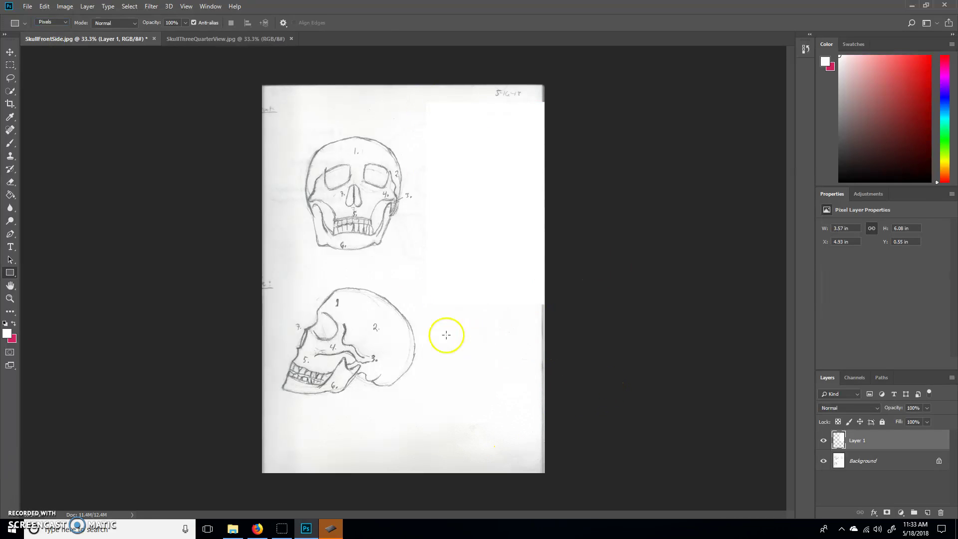
Add another new layer and set the Brush tool's foreground colour to black, undoing the test stroke
left_click(926, 512)
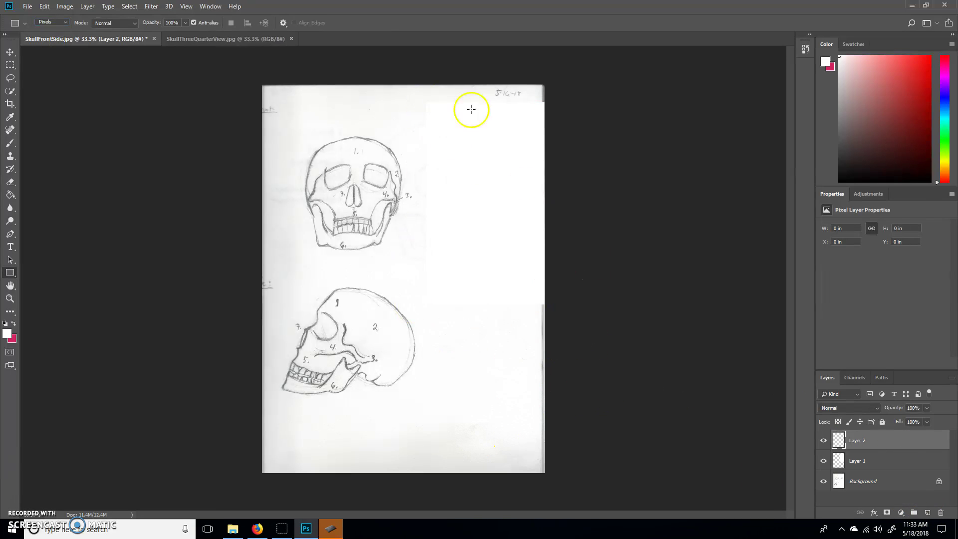
left_click(10, 143)
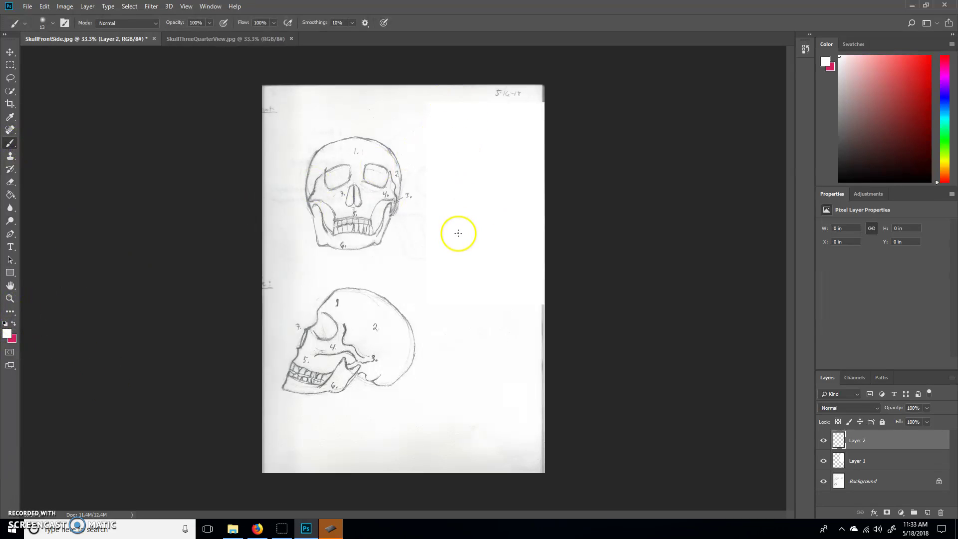
key("x")
left_click(7, 334)
left_click_drag(465, 200, 321, 265)
left_click(557, 118)
left_click_drag(451, 272, 523, 312)
key("ctrl+z")
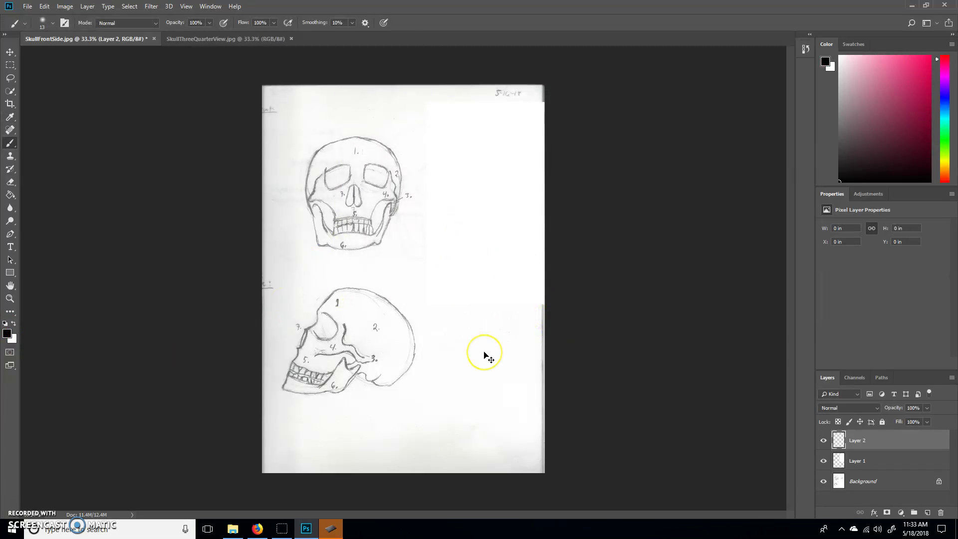
Try brush strokes beneath the side-view skull, undo them, and reduce the brush size to 7 px
key("ctrl+plus")
key("ctrl+plus")
left_click_drag(514, 178, 510, 289)
left_click_drag(489, 381, 500, 234)
mouse_move(536, 268)
left_mouse_down()
mouse_move(532, 336)
mouse_move(546, 297)
mouse_move(547, 314)
mouse_move(530, 332)
mouse_move(536, 286)
left_mouse_up()
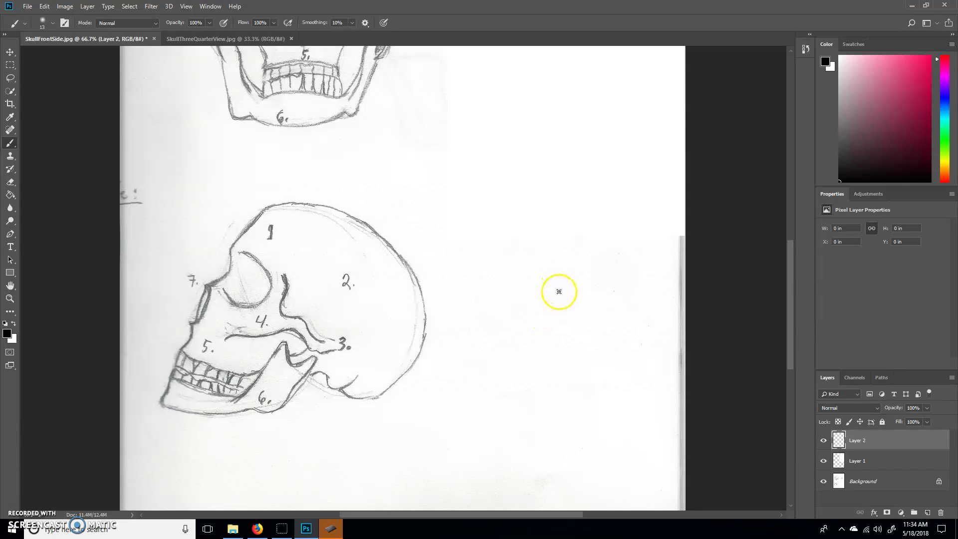
mouse_move(137, 418)
left_mouse_down()
mouse_move(441, 402)
mouse_move(161, 417)
left_mouse_up()
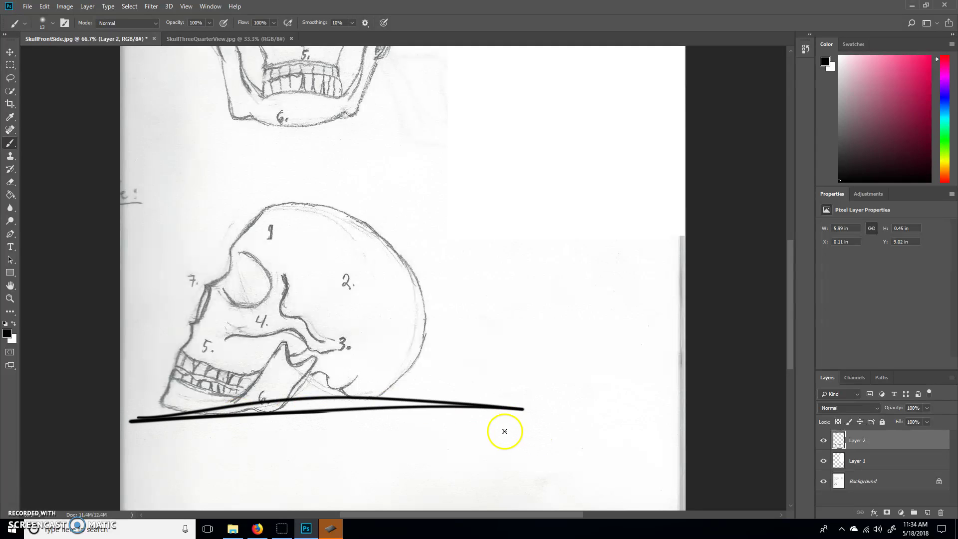
key("ctrl+z")
key("bracketleft")
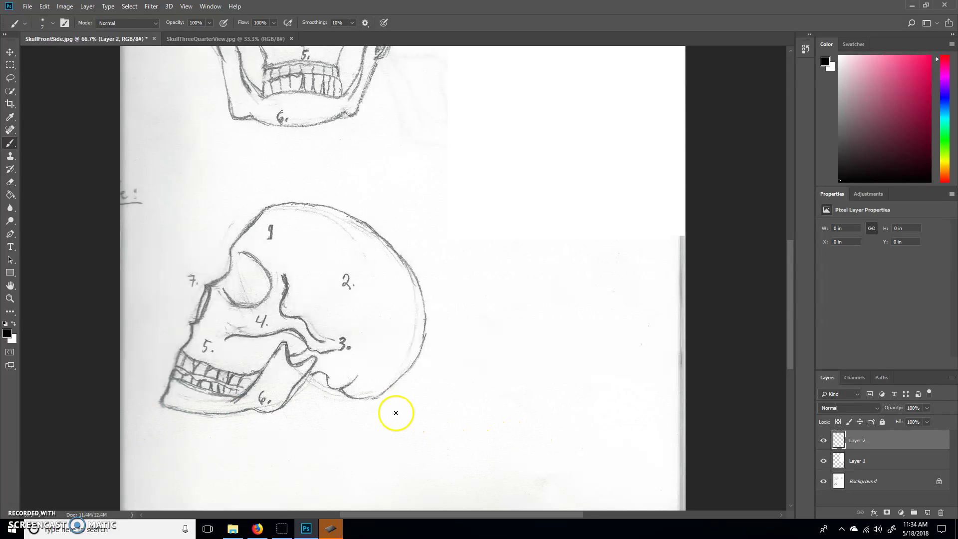
left_click_drag(145, 419, 492, 394)
key("ctrl+z")
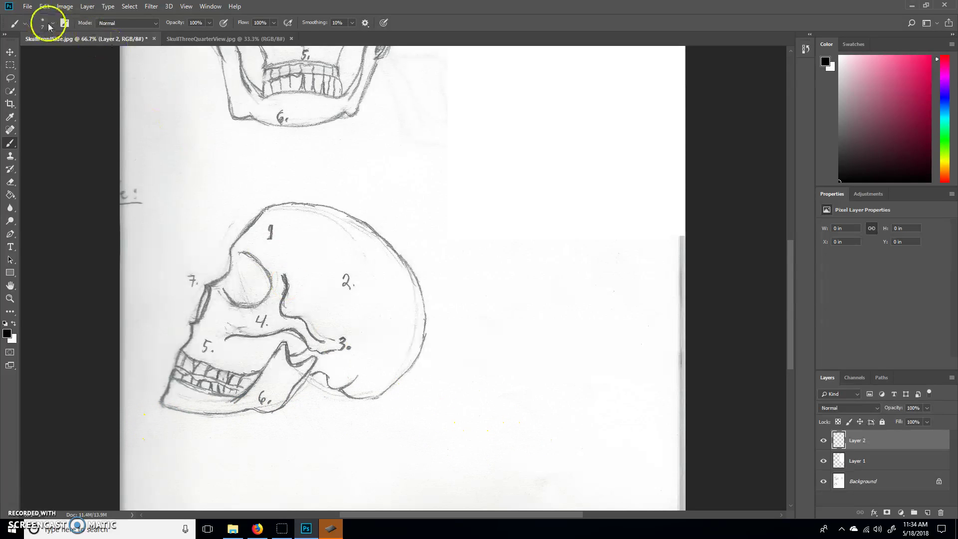
left_click(52, 22)
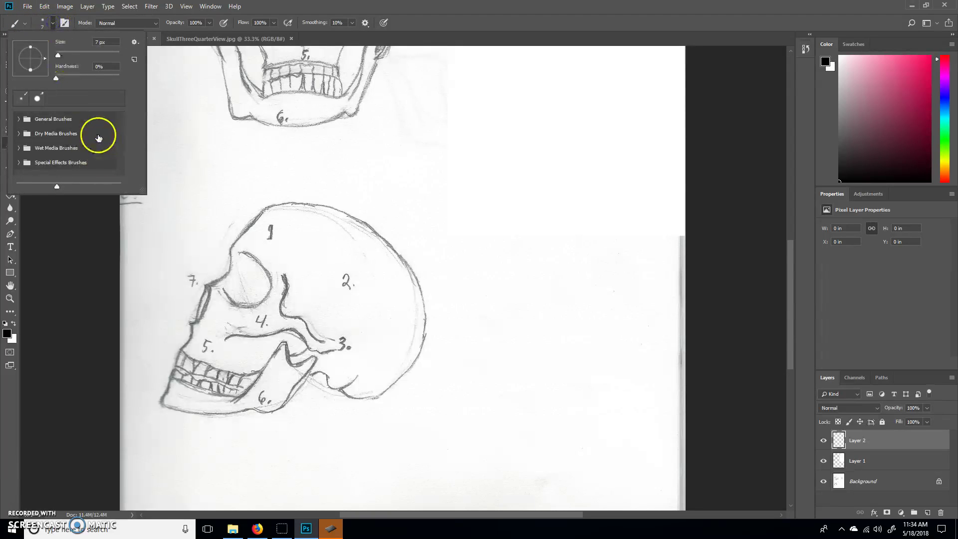
left_click(517, 18)
left_click_drag(133, 414, 476, 414)
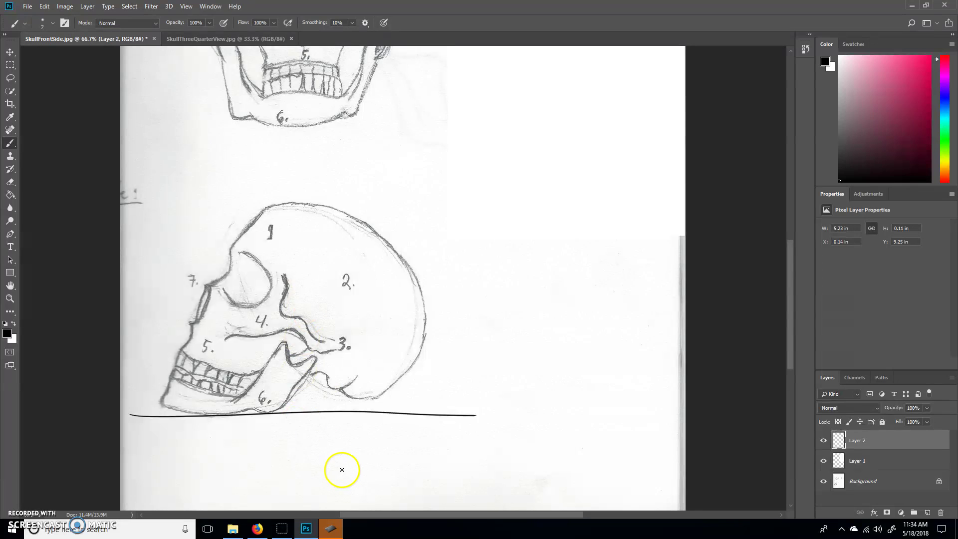
key("ctrl+z")
left_click_drag(395, 200, 436, 335)
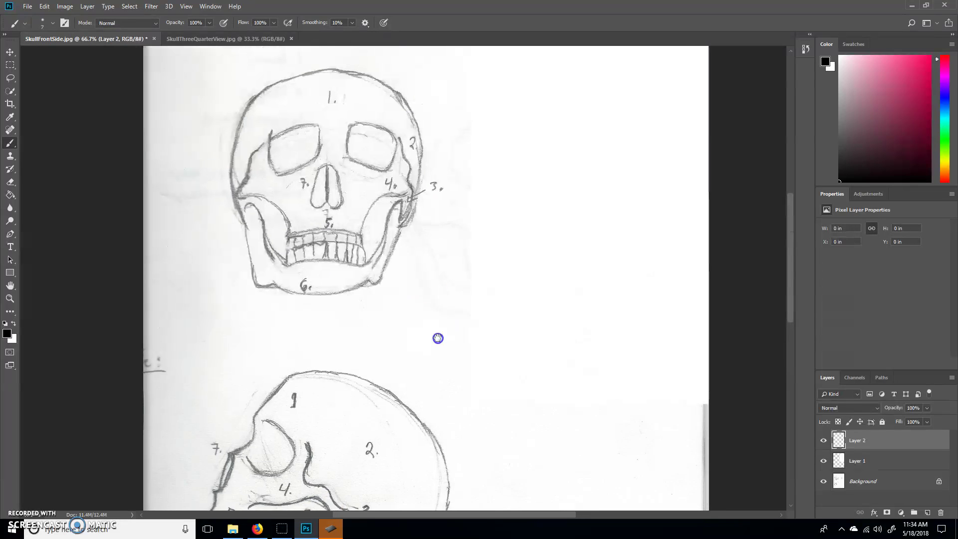
left_click(171, 315)
left_click(421, 305, "shift")
key("ctrl+z")
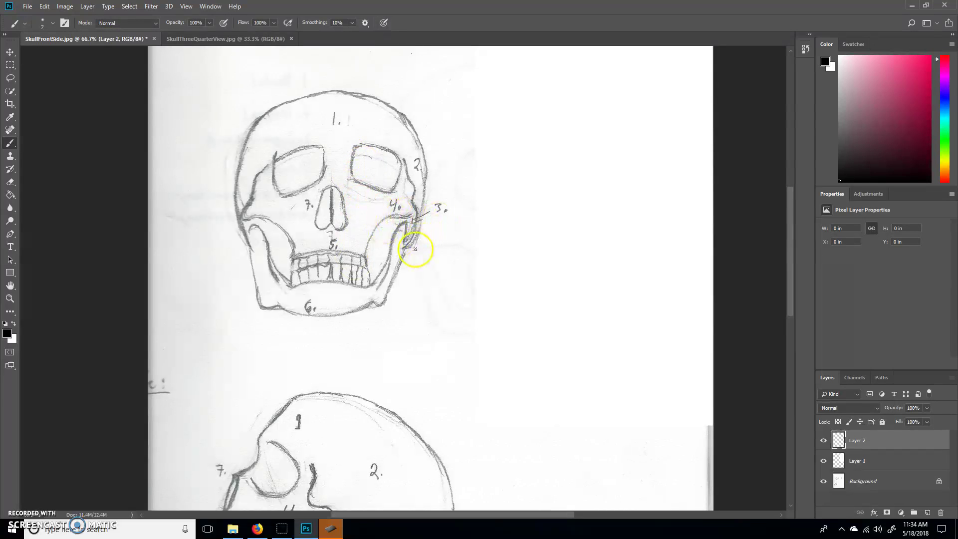
Look at the three-quarter skull drawing in SkullThreeQuarterView.jpg and return to SkullFrontSide.jpg
left_click_drag(408, 253, 393, 270)
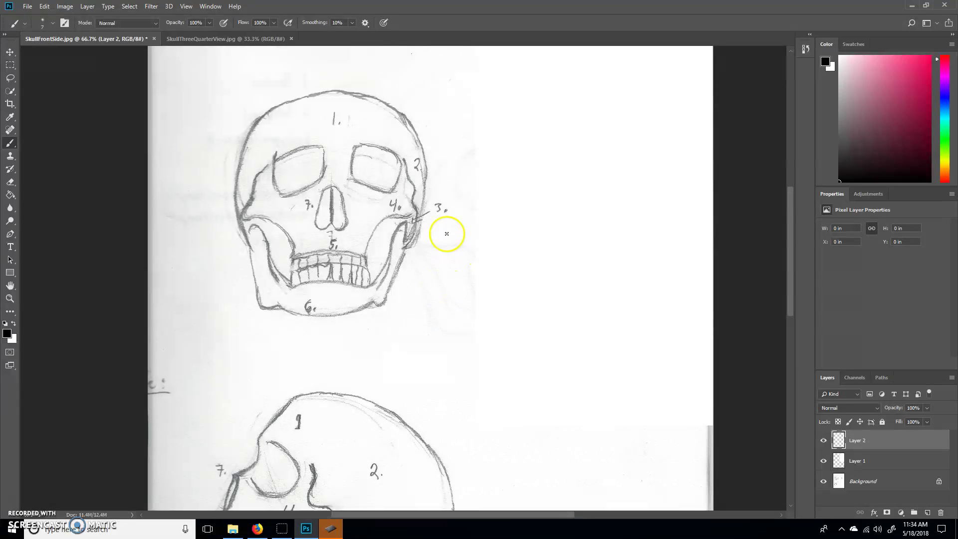
left_click(220, 38)
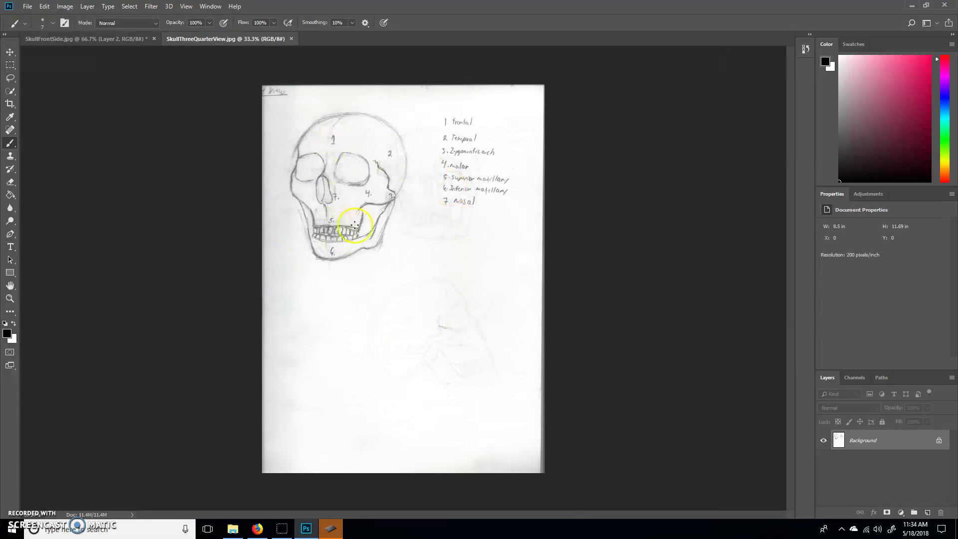
left_click(89, 39)
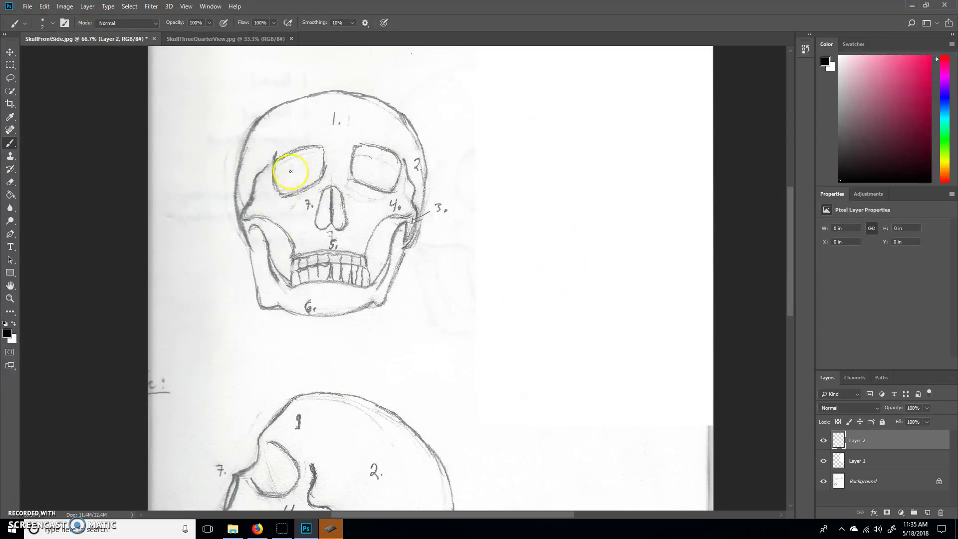
mouse_move(567, 310)
left_mouse_down()
mouse_move(438, 320)
mouse_move(466, 334)
left_mouse_up()
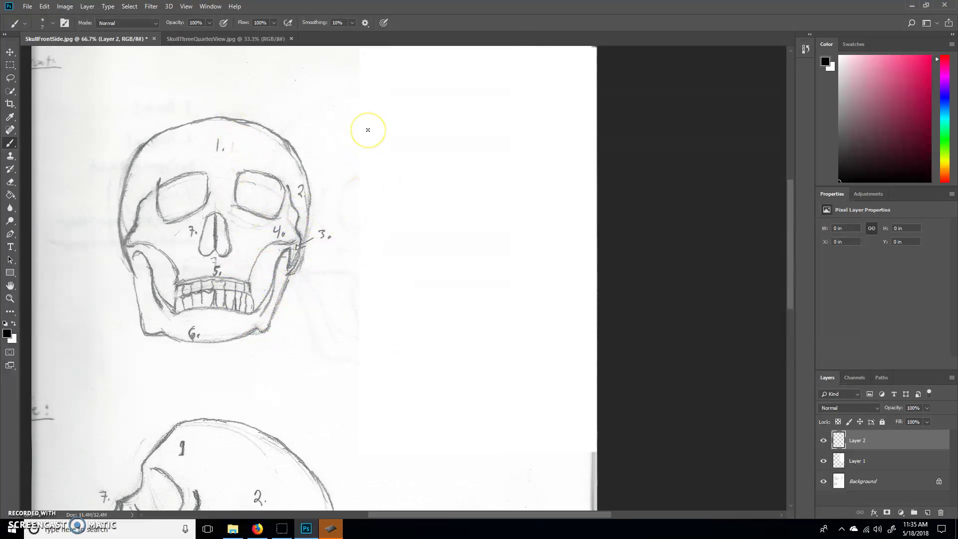
scroll(367, 130, "up", 2)
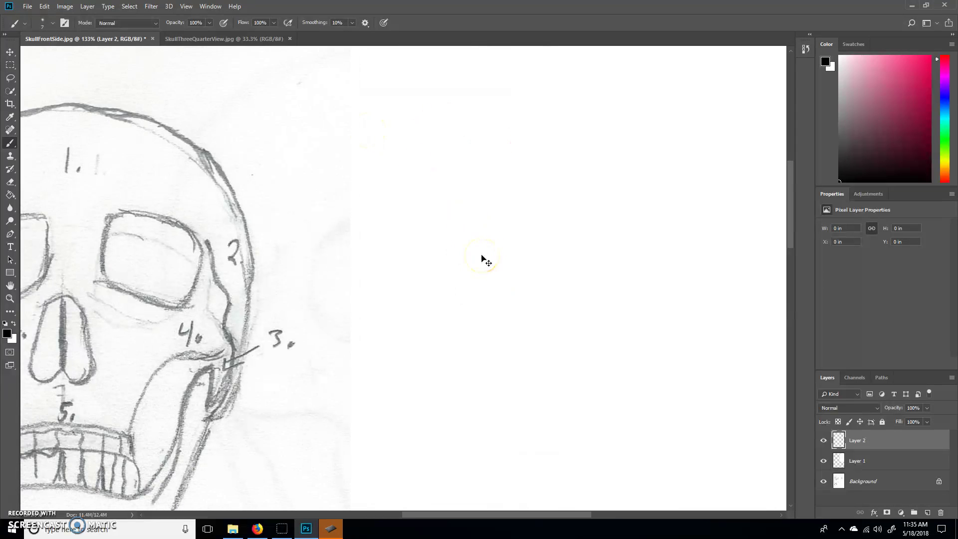
key("ctrl+minus")
key("ctrl+minus")
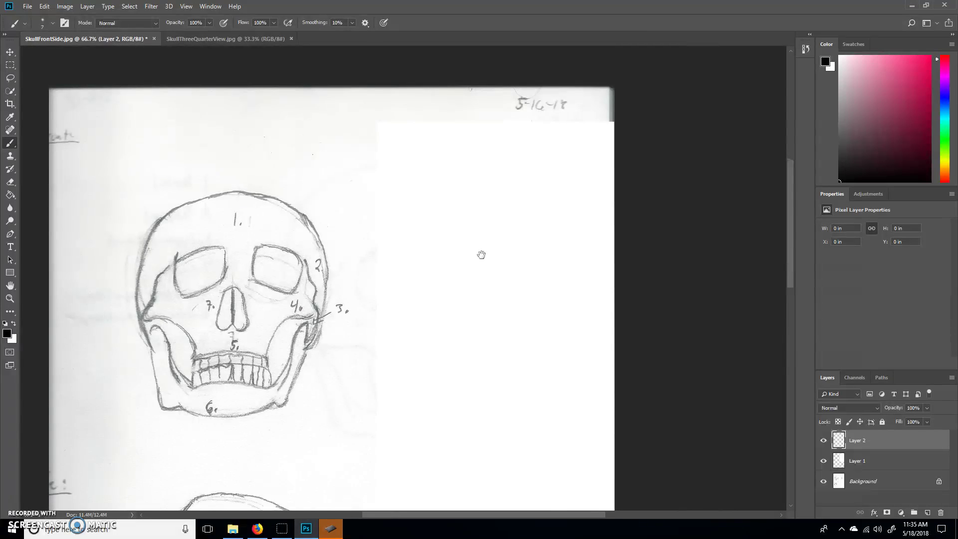
left_click_drag(484, 320, 477, 278)
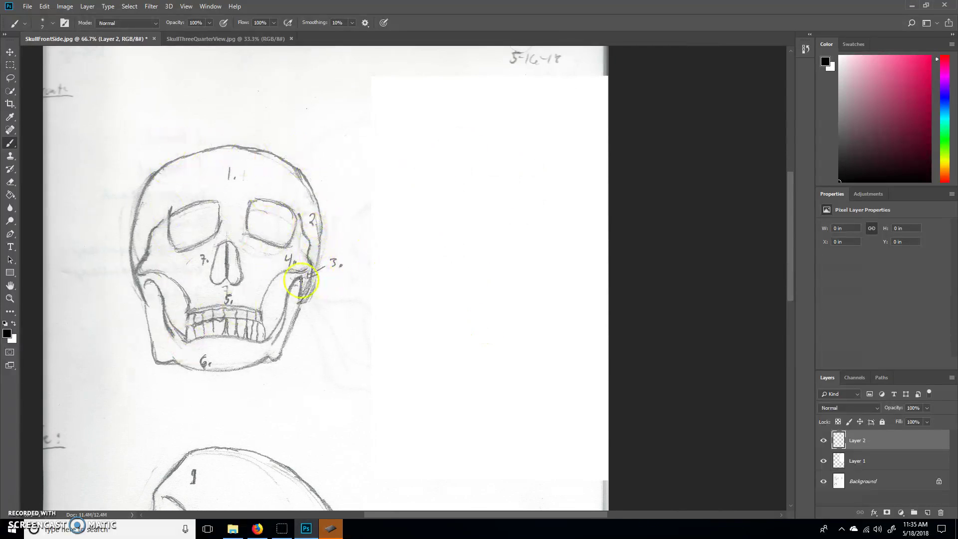
left_click_drag(393, 189, 399, 213)
mouse_move(445, 139)
left_mouse_down()
mouse_move(427, 261)
mouse_move(523, 268)
mouse_move(497, 142)
mouse_move(542, 191)
mouse_move(501, 267)
mouse_move(413, 239)
mouse_move(414, 172)
mouse_move(424, 256)
left_mouse_up()
left_click_drag(394, 204, 481, 297)
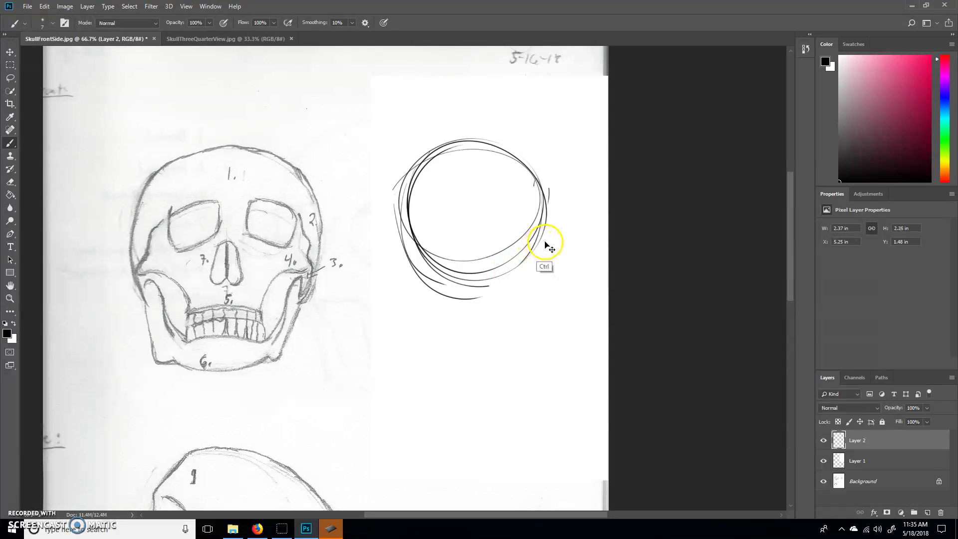
key("ctrl+z")
key("ctrl+alt+z")
key("ctrl+alt+z")
key("ctrl+alt+z")
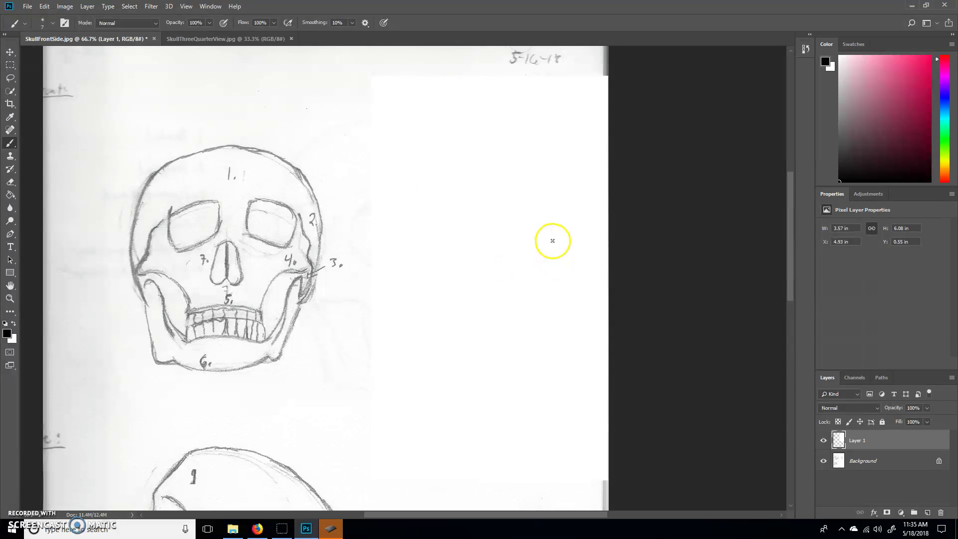
Enable pen pressure for brush size and opacity, undo the test stroke, and set the flow to 51%
left_click(383, 22)
left_click(224, 22)
mouse_move(414, 195)
left_mouse_down()
mouse_move(474, 272)
mouse_move(406, 175)
mouse_move(559, 161)
mouse_move(453, 165)
left_mouse_up()
key("ctrl+z")
key("ctrl+z")
left_click(273, 24)
left_click_drag(277, 34, 248, 35)
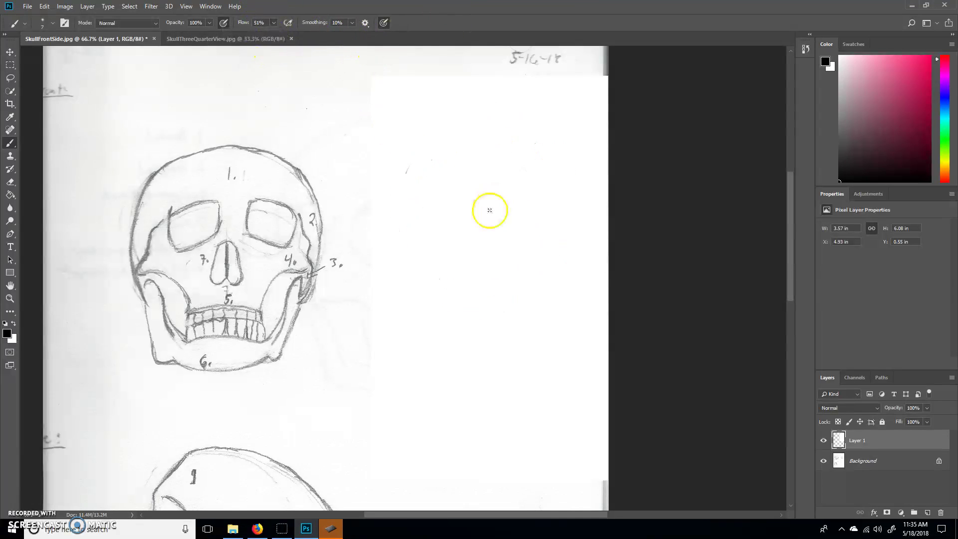
Sketch loose overlapping circles for the cranium in the white area beside the front-view skull
mouse_move(496, 263)
left_mouse_down()
mouse_move(423, 137)
mouse_move(561, 188)
mouse_move(487, 246)
mouse_move(402, 214)
mouse_move(545, 224)
mouse_move(522, 161)
mouse_move(539, 197)
mouse_move(504, 272)
left_mouse_up()
key("ctrl+z")
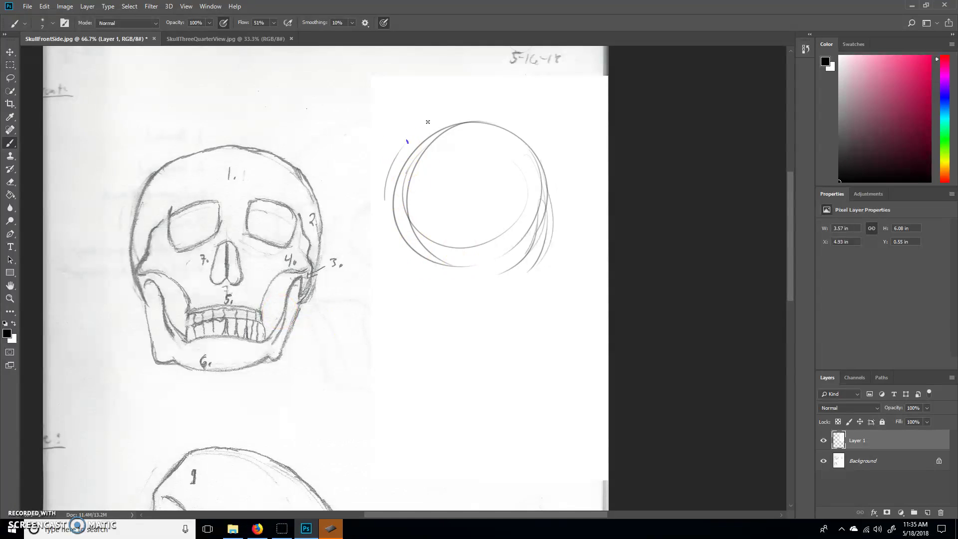
left_click_drag(428, 121, 399, 195)
mouse_move(499, 127)
left_mouse_down()
mouse_move(535, 261)
mouse_move(543, 187)
mouse_move(402, 251)
mouse_move(416, 156)
mouse_move(440, 278)
mouse_move(395, 173)
mouse_move(445, 265)
mouse_move(386, 209)
mouse_move(540, 261)
mouse_move(541, 218)
mouse_move(499, 267)
mouse_move(548, 175)
mouse_move(462, 282)
mouse_move(409, 251)
mouse_move(415, 286)
left_mouse_up()
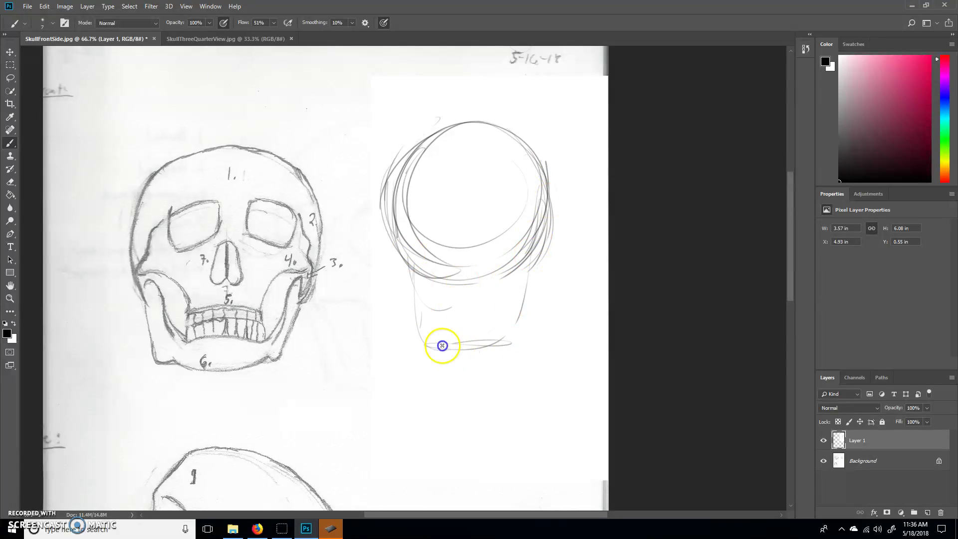
Sketch the tapering jaw sides and the flat chin line below the cranium circle
left_click_drag(523, 235, 518, 335)
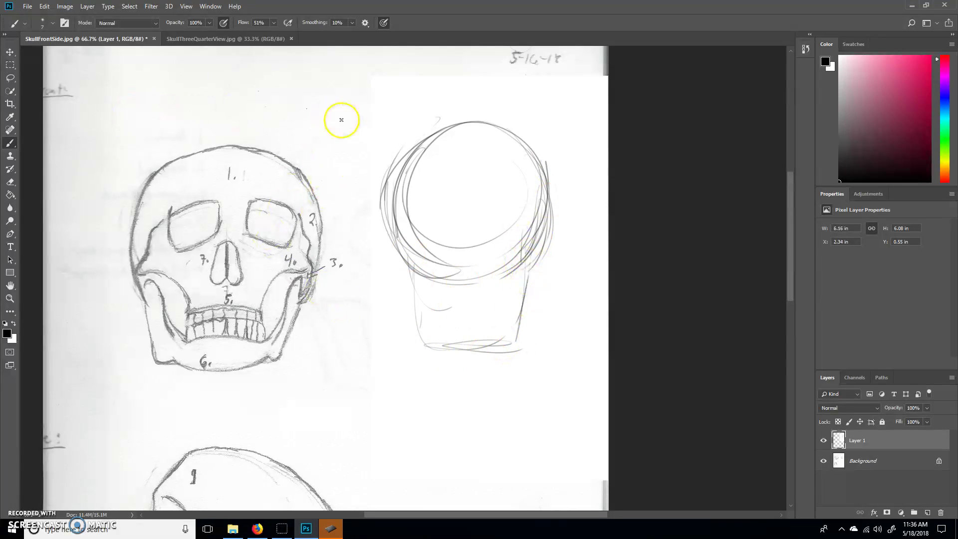
left_click_drag(387, 215, 394, 260)
mouse_move(523, 176)
left_mouse_down()
mouse_move(521, 353)
mouse_move(496, 348)
mouse_move(507, 348)
mouse_move(501, 367)
left_mouse_up()
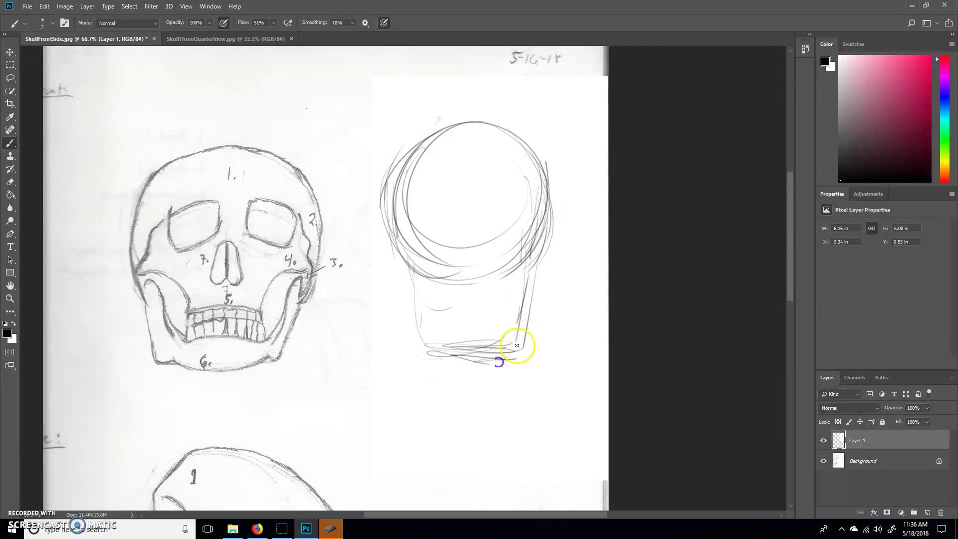
left_click_drag(542, 220, 527, 270)
Draw a vertical centre line through the cranium and jaw, and add small arrows beside its upper end
mouse_move(471, 85)
left_mouse_down()
mouse_move(485, 353)
mouse_move(474, 327)
left_mouse_up()
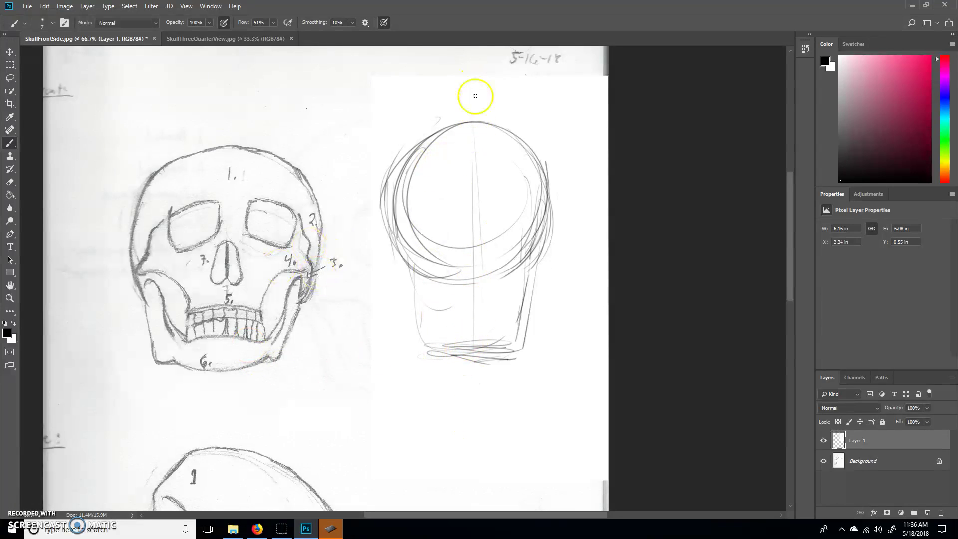
left_click_drag(477, 80, 470, 377)
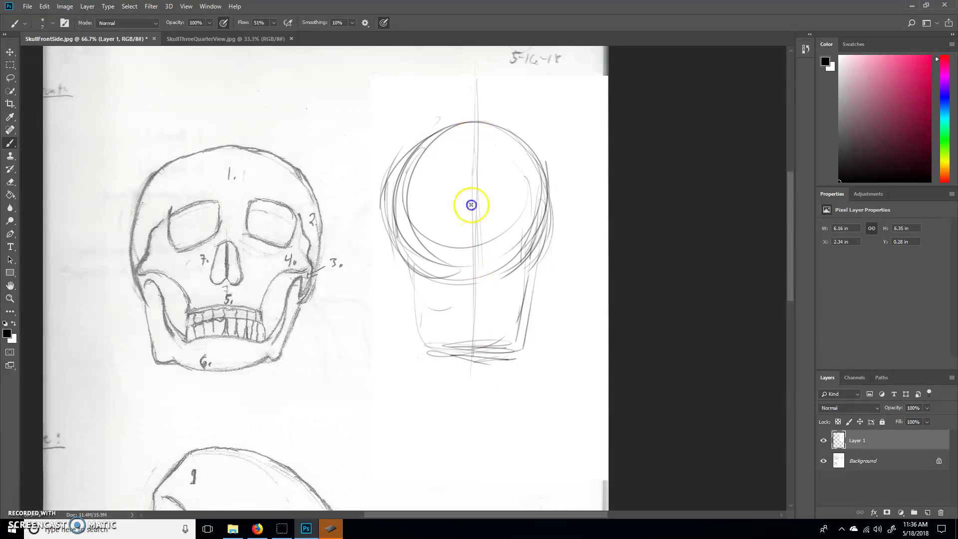
left_click_drag(478, 54, 469, 377)
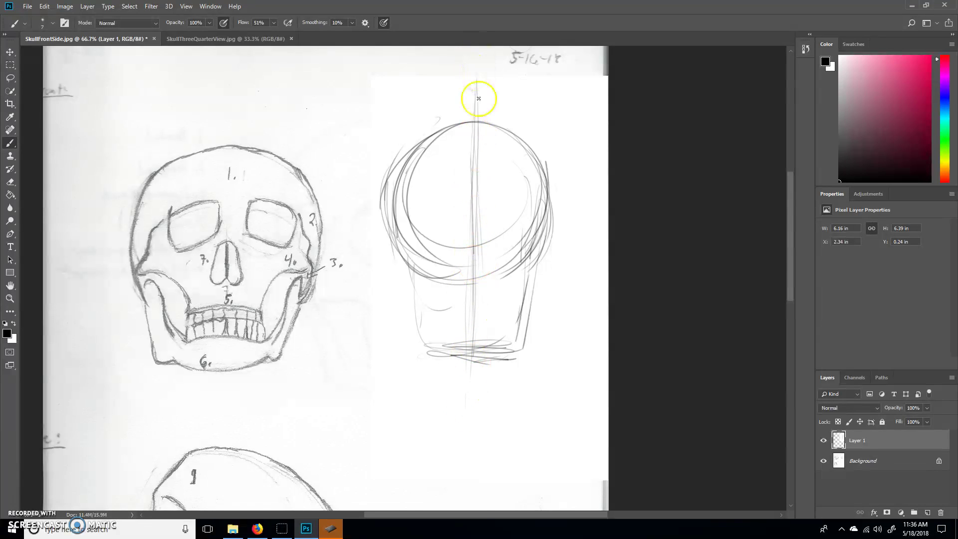
left_click_drag(512, 87, 490, 90)
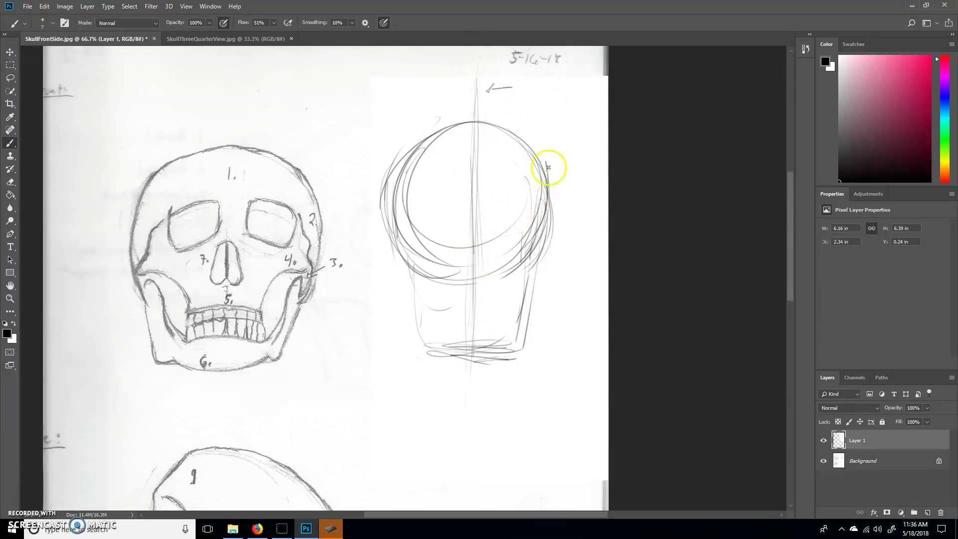
left_click_drag(582, 88, 574, 93)
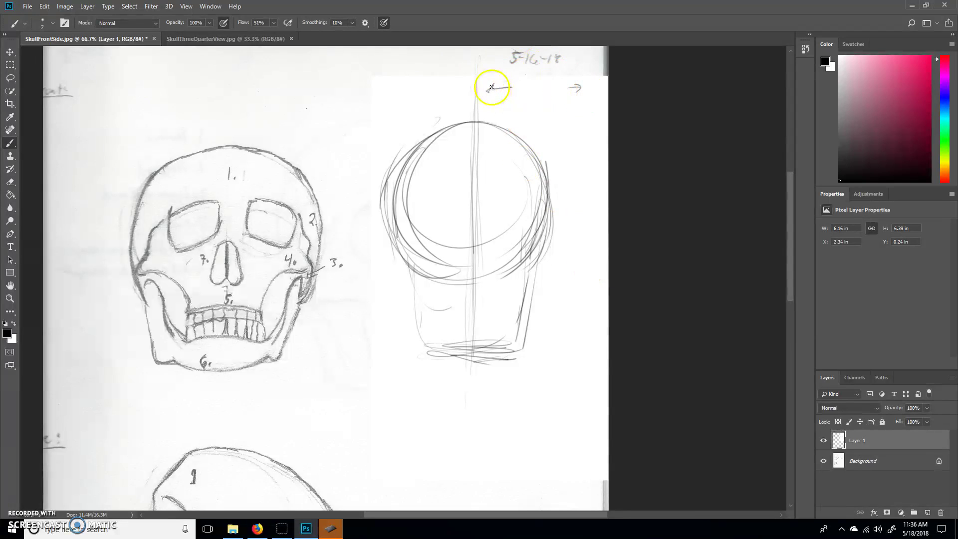
Reinforce the vertical centre line through the skull sketch with longer strokes and lightly mark the centre line on the front-view reference skull
mouse_move(474, 57)
left_mouse_down()
mouse_move(478, 214)
mouse_move(463, 236)
mouse_move(475, 241)
mouse_move(477, 390)
left_mouse_up()
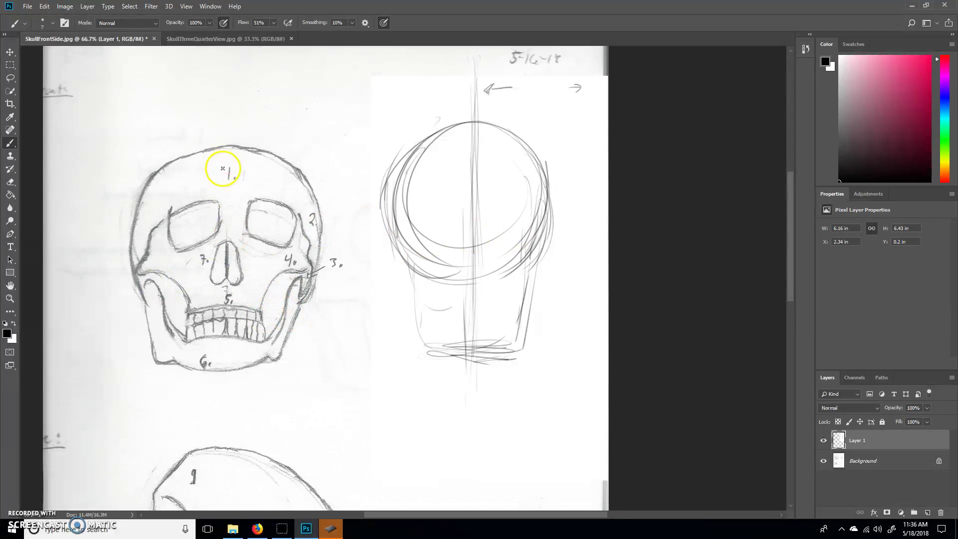
mouse_move(230, 228)
left_mouse_down()
mouse_move(226, 278)
mouse_move(230, 233)
left_mouse_up()
left_click_drag(468, 54, 468, 398)
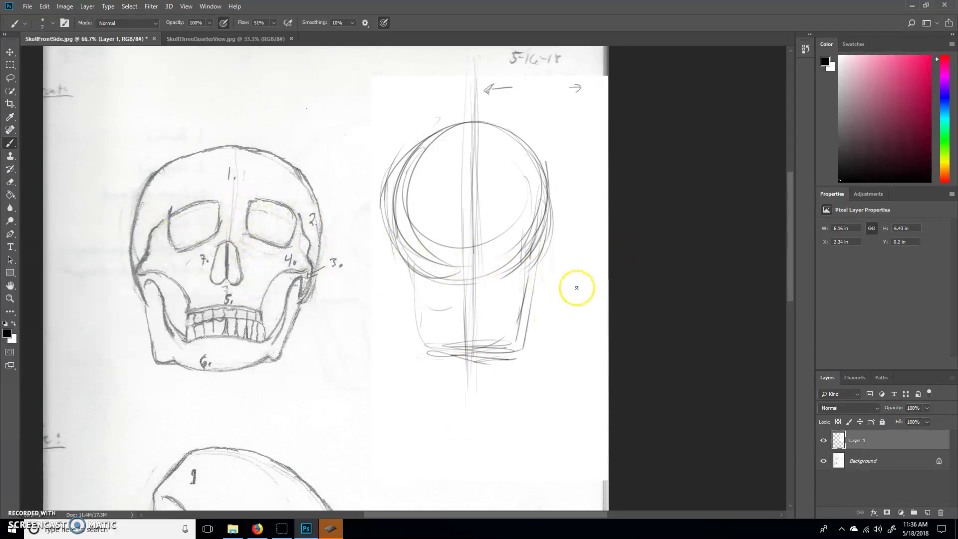
Add horizontal guide lines at the crown, eye level and chin of the sketch, plus short vertical guides along its sides
mouse_move(402, 125)
left_mouse_down()
mouse_move(554, 127)
mouse_move(542, 120)
left_mouse_up()
left_click_drag(555, 237, 547, 302)
left_click_drag(559, 357, 402, 357)
mouse_move(377, 287)
left_mouse_down()
mouse_move(376, 237)
mouse_move(392, 319)
left_mouse_up()
mouse_move(452, 231)
left_mouse_down()
mouse_move(494, 229)
mouse_move(376, 233)
left_mouse_up()
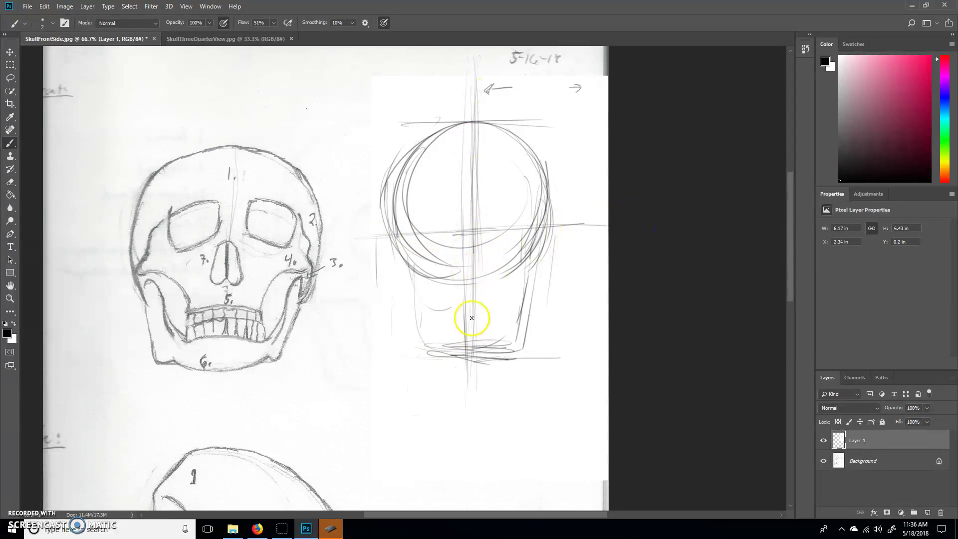
key("ctrl+z")
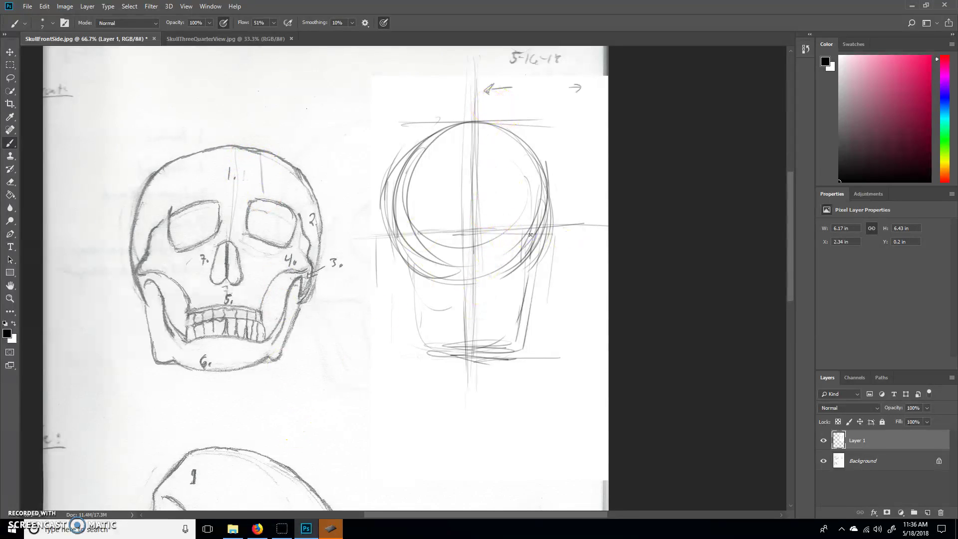
mouse_move(471, 238)
left_mouse_down()
mouse_move(421, 239)
mouse_move(579, 241)
left_mouse_up()
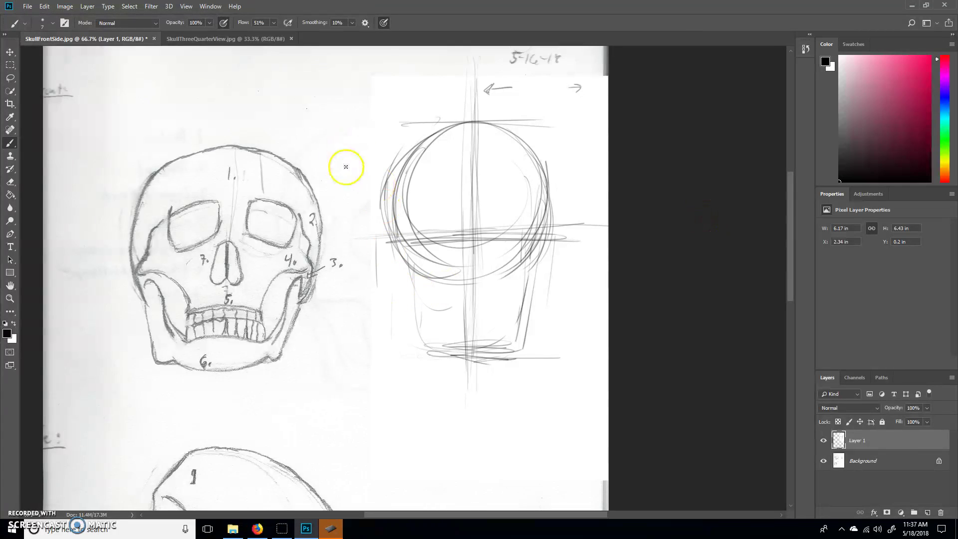
Handwrite a one-head height note between the two skulls and a fractional head-width note above the sketch
left_click_drag(343, 148, 345, 157)
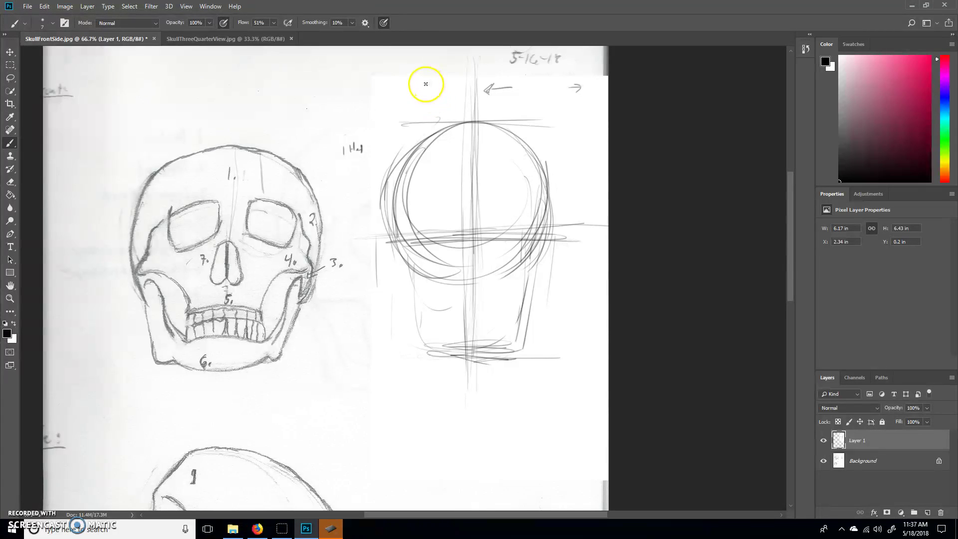
left_click_drag(424, 89, 432, 88)
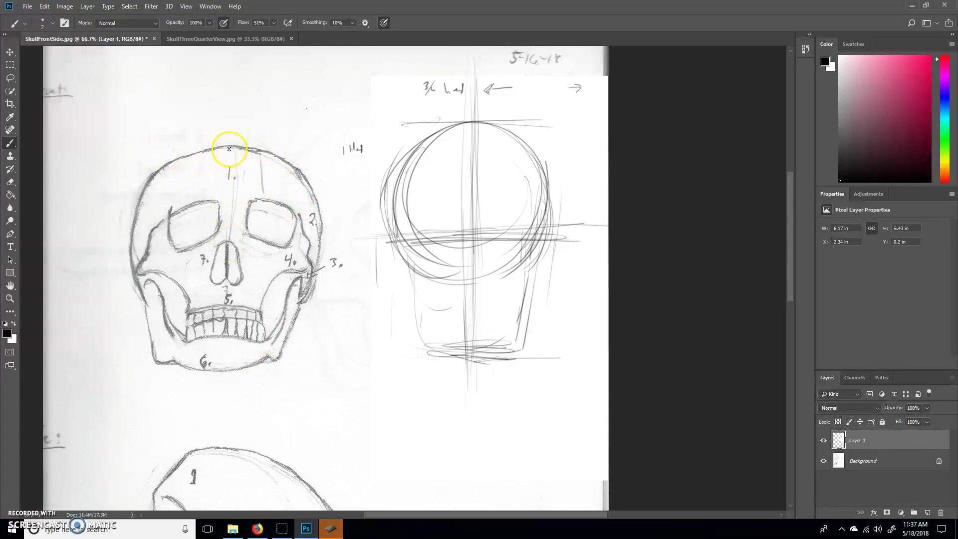
Draw a straight vertical line down the front-view reference skull from crown to chin, redoing the first attempt
left_click_drag(229, 146, 227, 349)
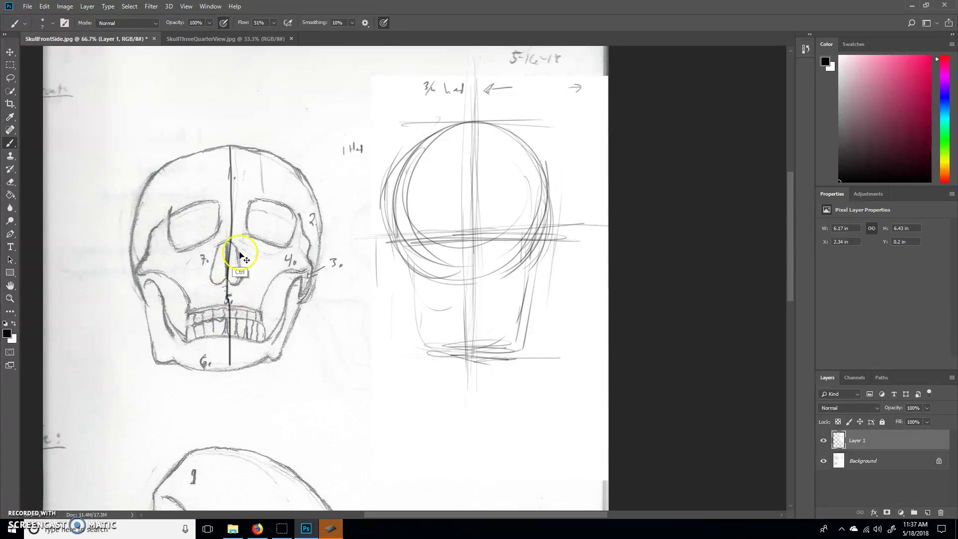
key("ctrl+z")
left_click_drag(227, 146, 227, 370)
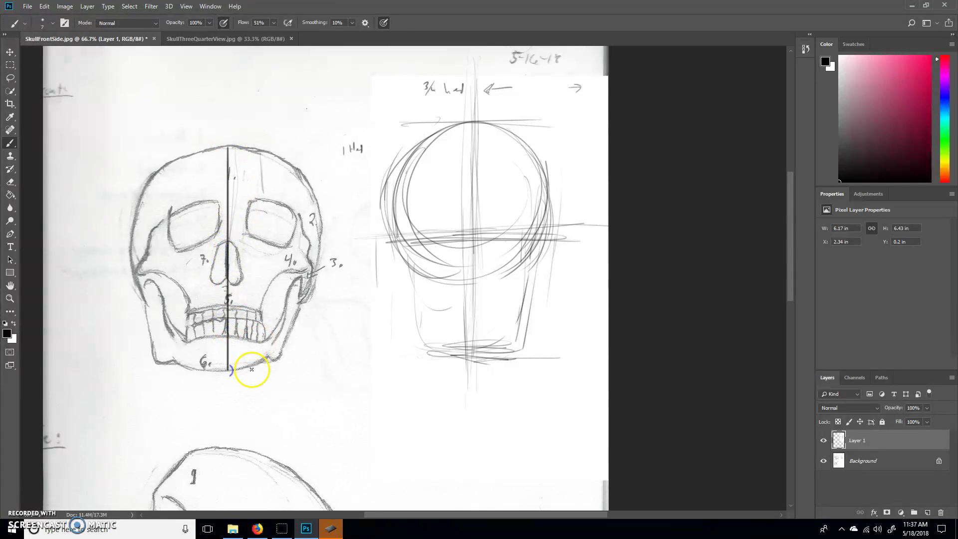
Select the height line, rotate it -90° and lay it across the reference skull to compare height with width, and delete it
left_click(14, 66)
left_click_drag(146, 116, 287, 383)
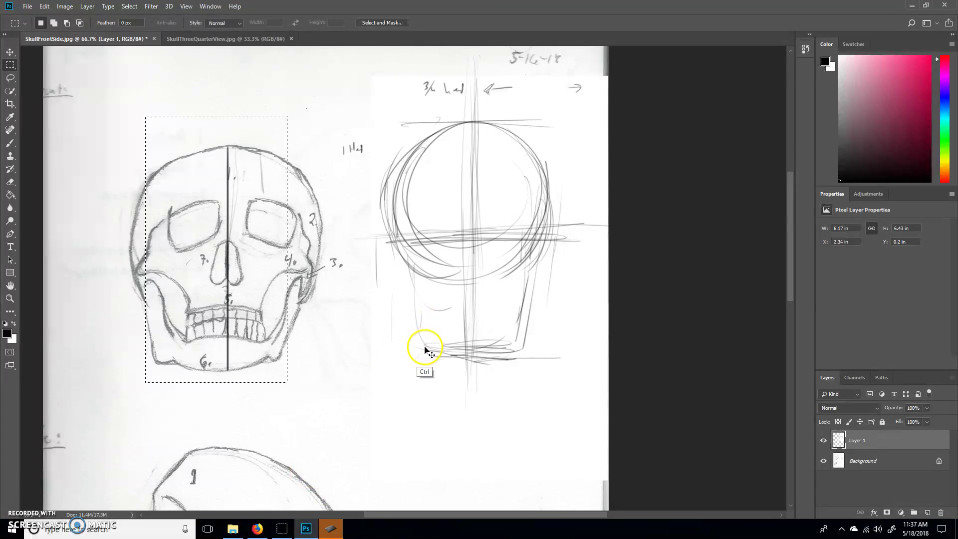
key("ctrl+t")
left_click_drag(295, 107, 92, 184)
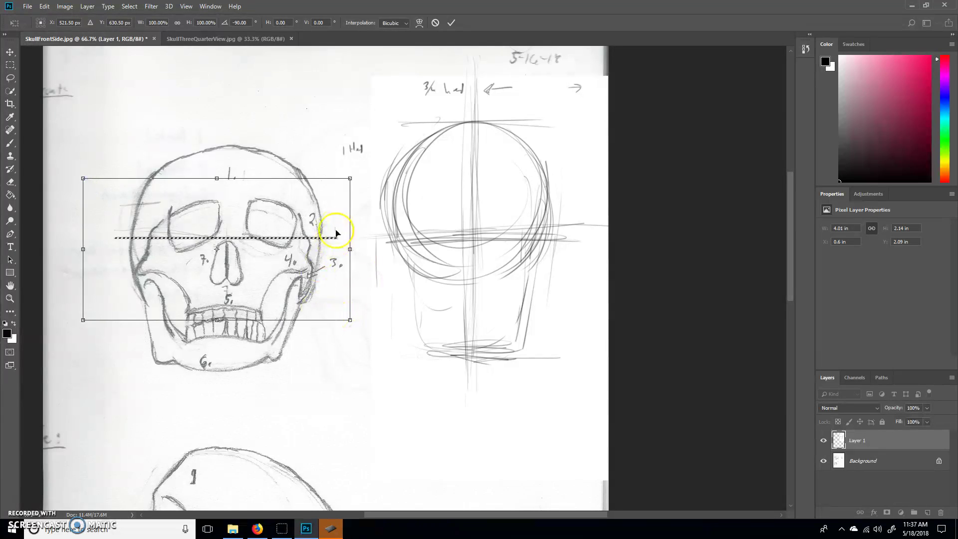
mouse_move(330, 240)
left_mouse_down()
mouse_move(336, 207)
mouse_move(330, 271)
mouse_move(329, 256)
mouse_move(346, 248)
left_mouse_up()
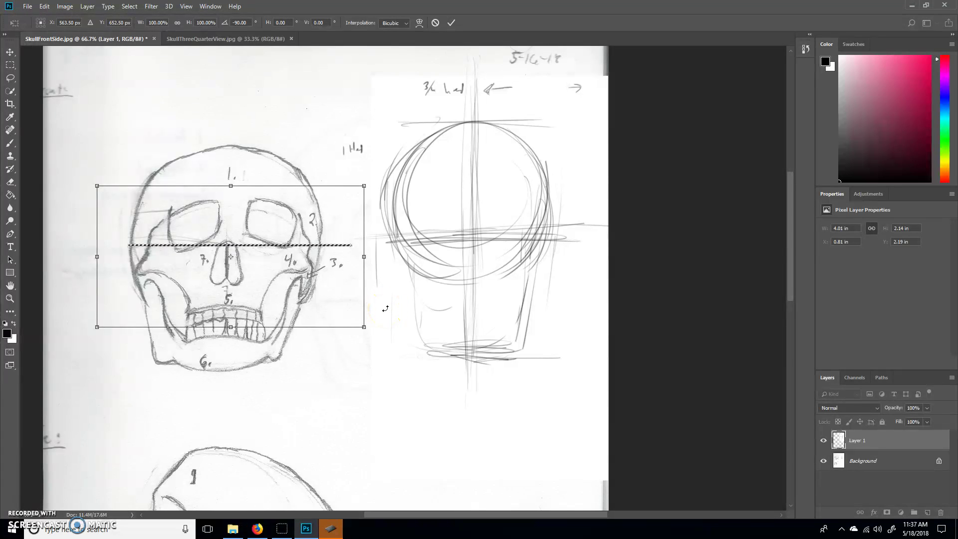
key("Return")
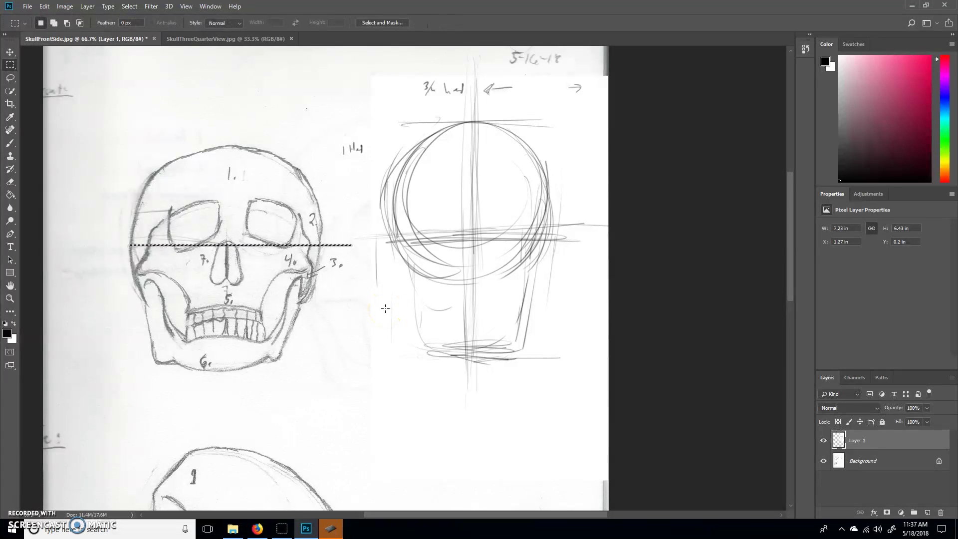
key("Delete")
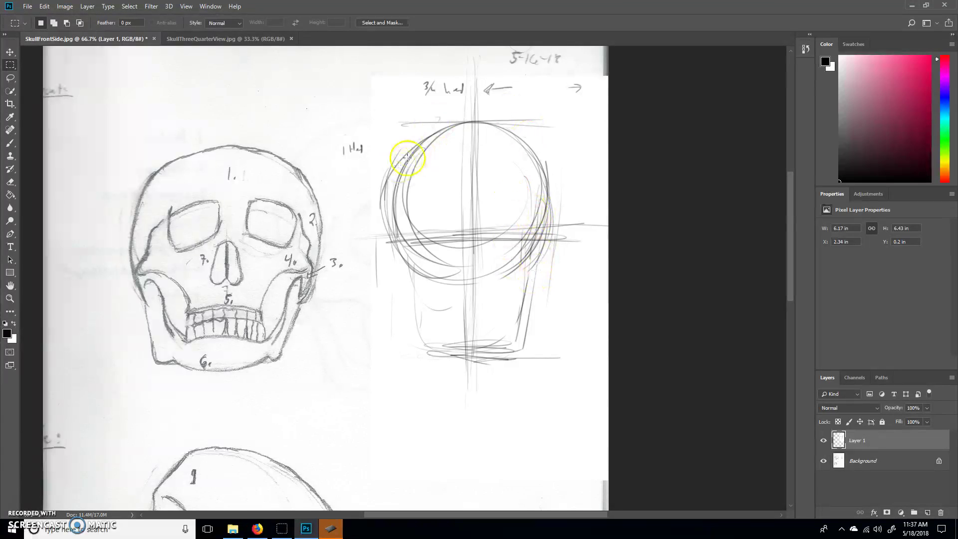
Block in the cranium's outer contour on the sketch with straight, angular brush strokes along the upper curve and both sides
left_click_drag(400, 133, 427, 162)
key("b")
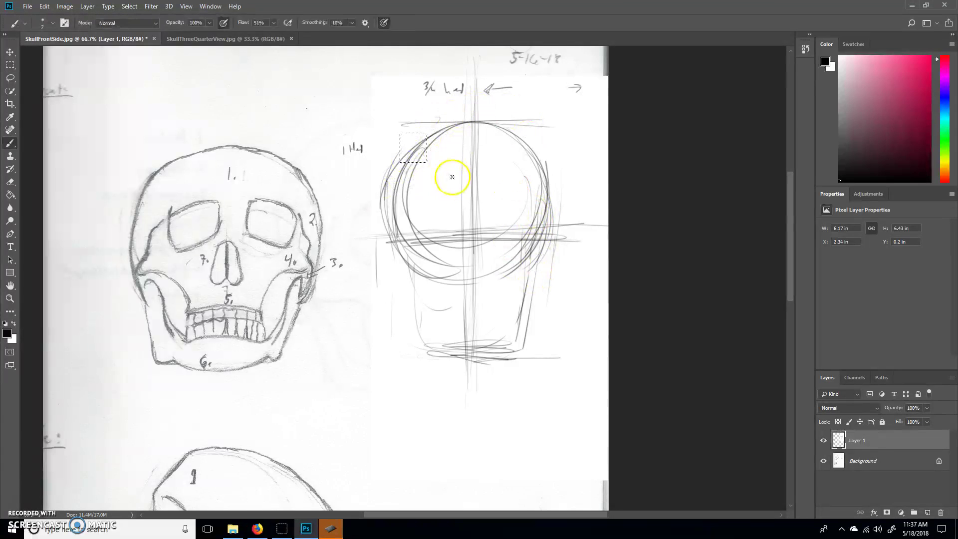
key("ctrl")
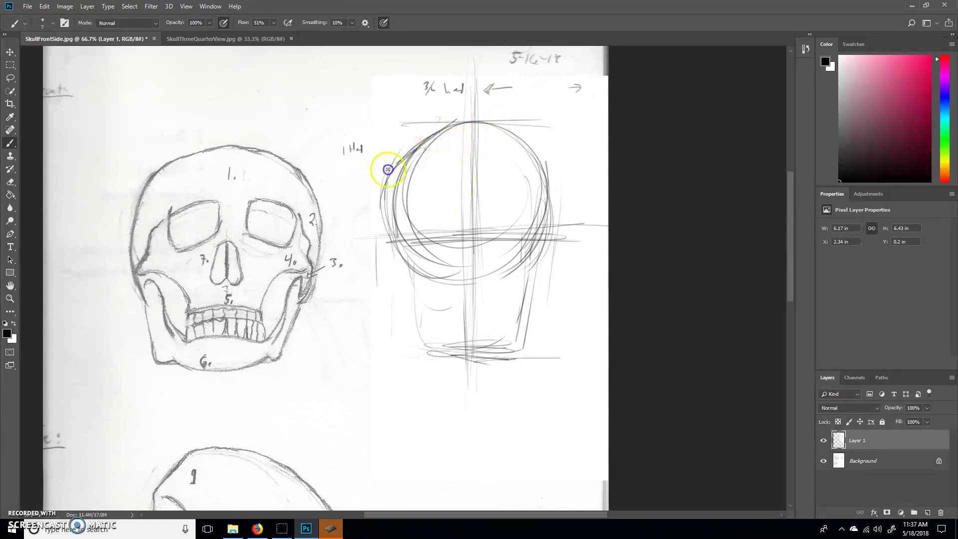
mouse_move(476, 116)
left_mouse_down()
mouse_move(566, 173)
mouse_move(559, 210)
left_mouse_up()
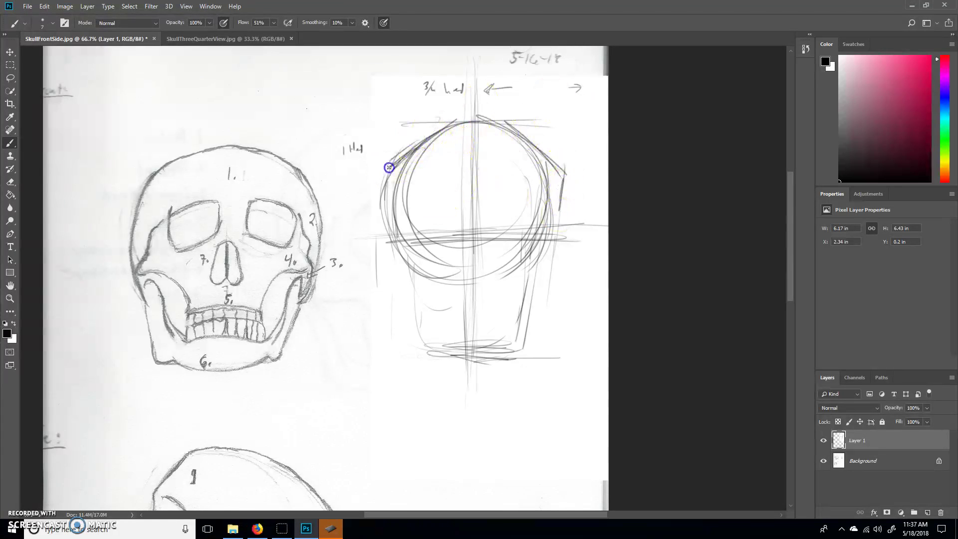
left_click_drag(392, 173, 383, 232)
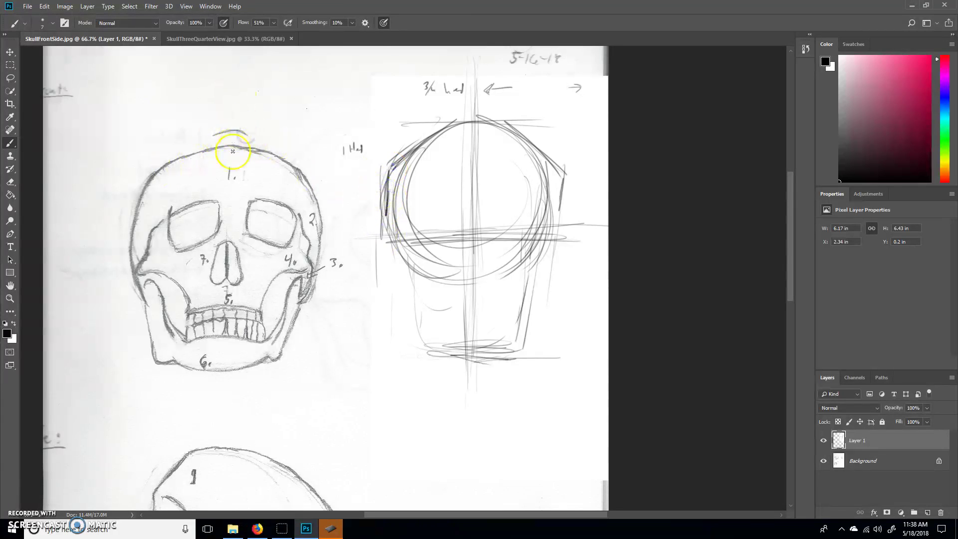
Trace the simplified straight-segment contour just outside the cranium of the front-view reference skull
mouse_move(213, 135)
left_mouse_down()
mouse_move(244, 131)
mouse_move(149, 161)
left_mouse_up()
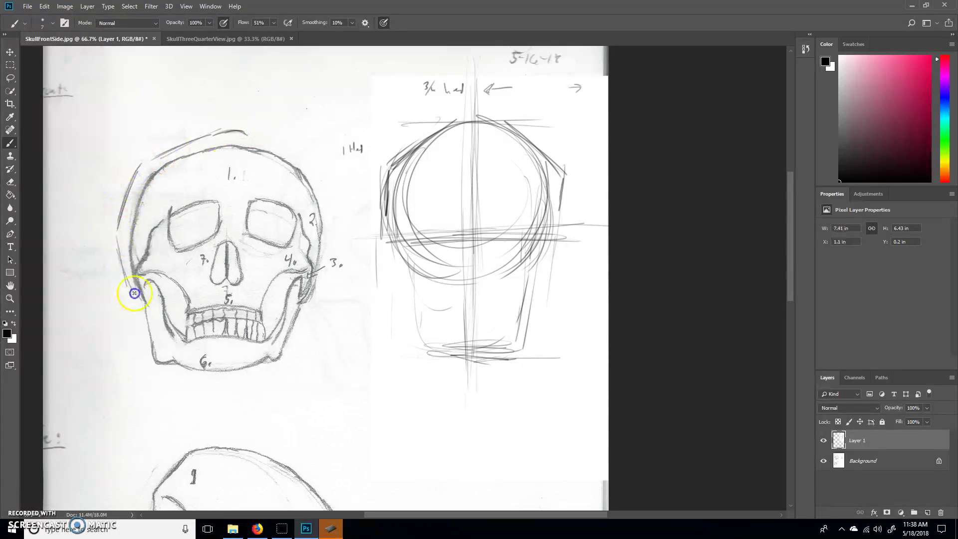
left_click_drag(259, 132, 323, 172)
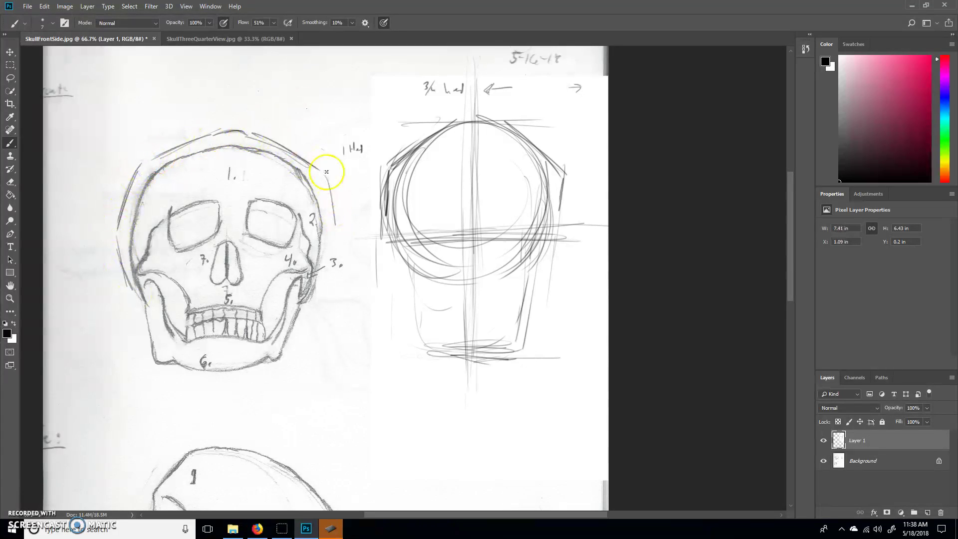
left_click_drag(320, 300, 318, 302)
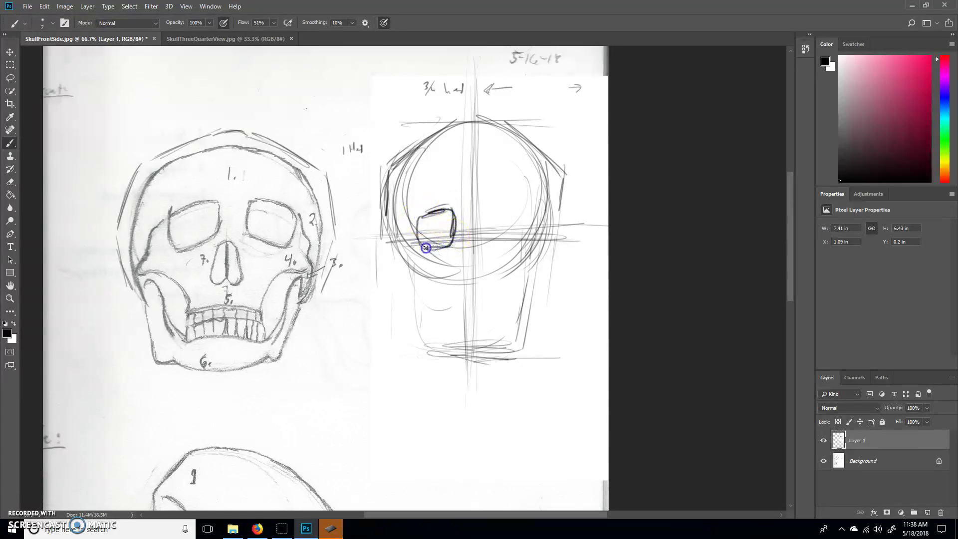
Draw the two eye sockets, the nasal opening and the cheekbone contours on the front-view sketch
mouse_move(488, 234)
left_mouse_down()
mouse_move(489, 208)
mouse_move(510, 213)
left_mouse_up()
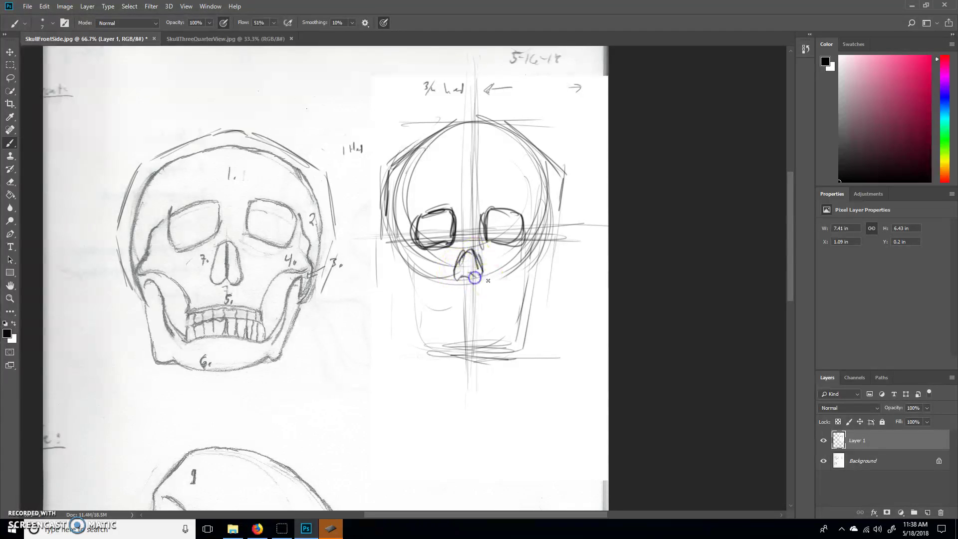
left_click_drag(397, 230, 394, 239)
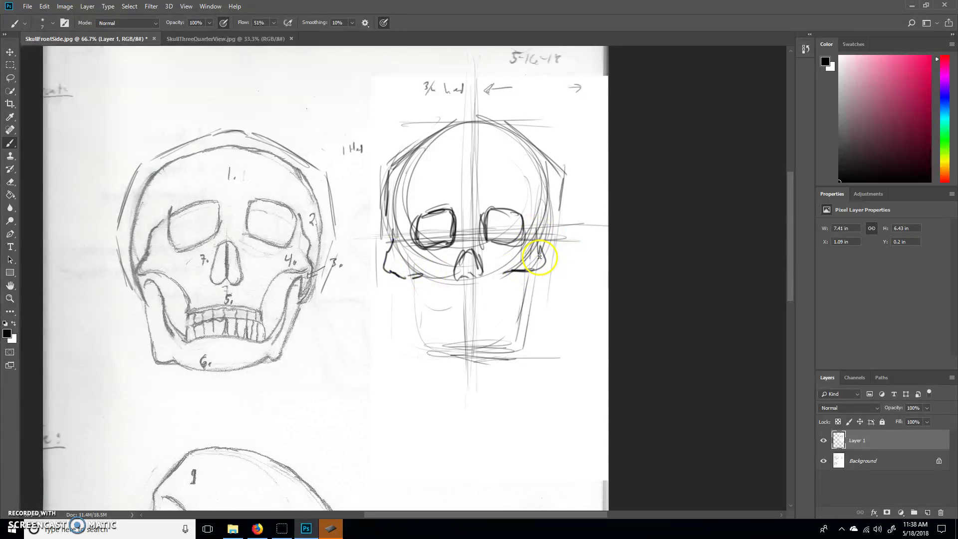
Mark the mouth line and draw the angular jaw and chin on the sketch, pointing an arrow at the reference skull's jaw corner
mouse_move(439, 315)
left_mouse_down()
mouse_move(507, 310)
mouse_move(520, 296)
left_mouse_up()
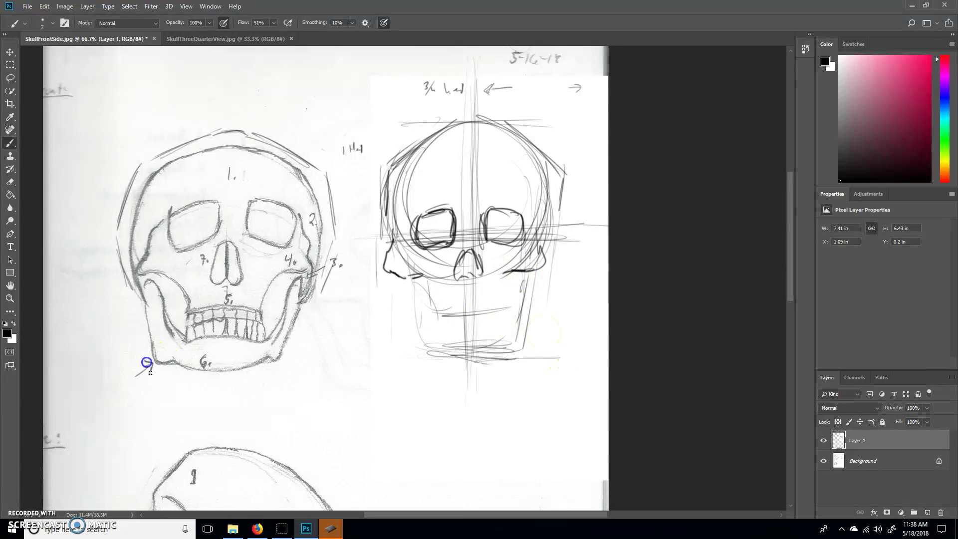
left_click_drag(147, 363, 153, 371)
left_click_drag(401, 278, 403, 296)
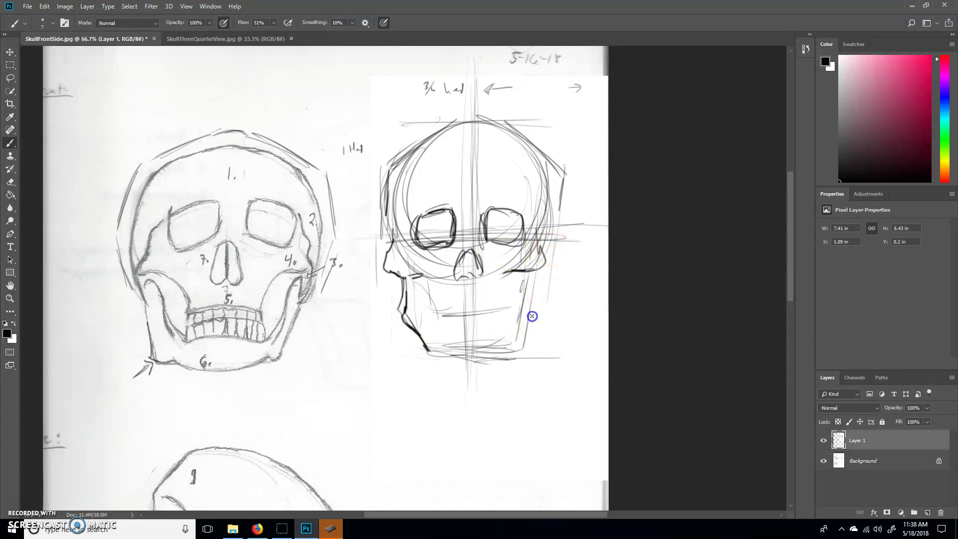
mouse_move(526, 323)
left_mouse_down()
mouse_move(484, 368)
mouse_move(439, 355)
mouse_move(504, 356)
mouse_move(498, 348)
mouse_move(472, 361)
left_mouse_up()
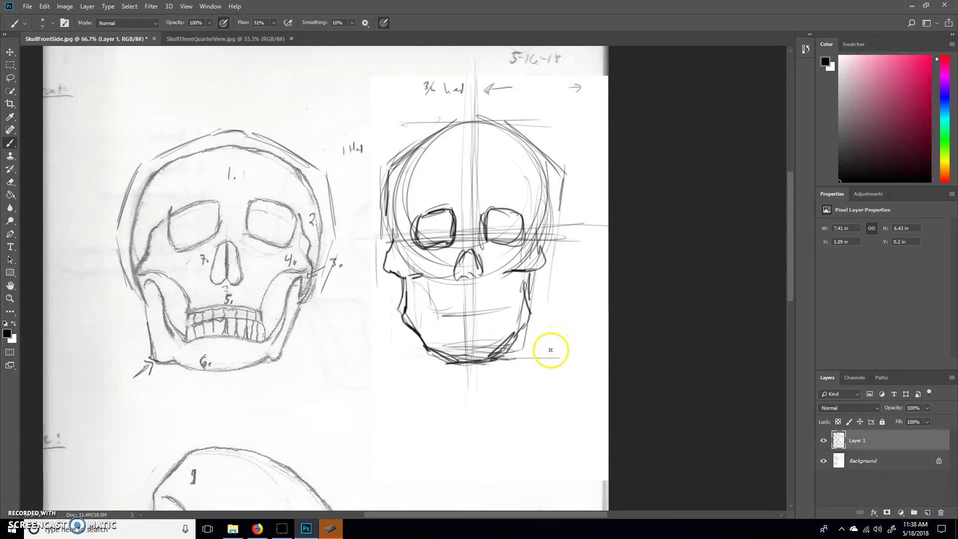
Duplicate the Background layer, rotate the side-view skull counterclockwise on the copy until its face is upright, deselect, and make Layer 1 active
left_click_drag(519, 396, 531, 247)
mouse_move(528, 354)
left_mouse_down()
mouse_move(533, 308)
mouse_move(548, 313)
left_mouse_up()
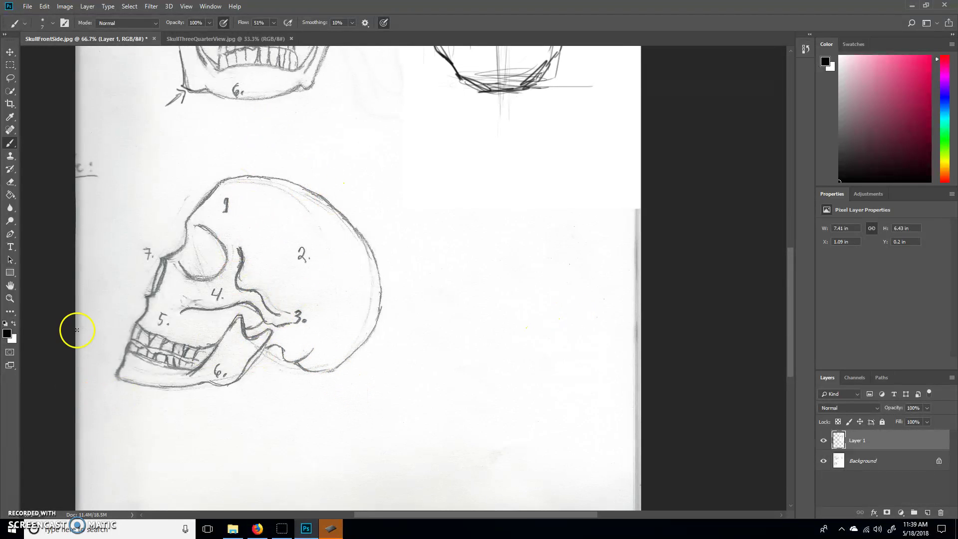
left_click_drag(860, 460, 927, 513)
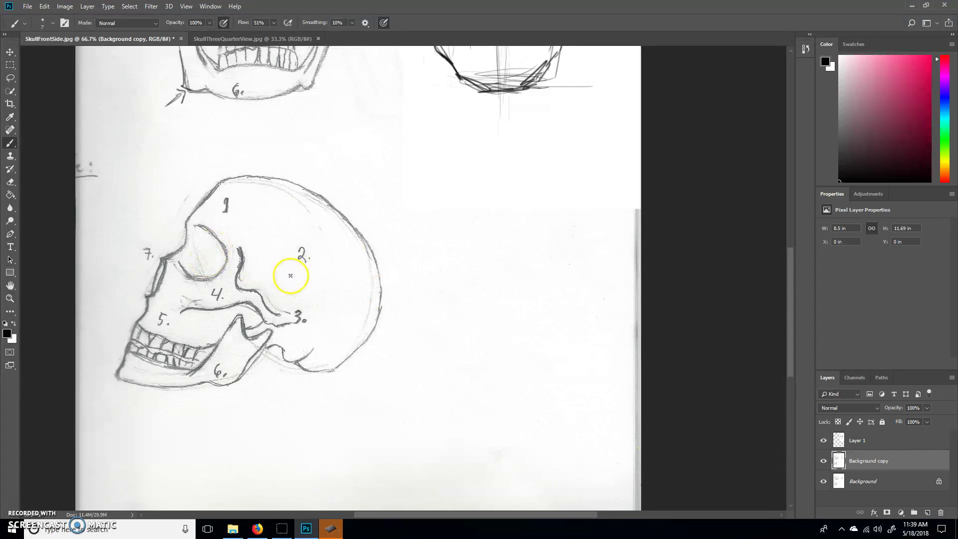
key("m")
mouse_move(98, 431)
left_mouse_down()
mouse_move(402, 152)
mouse_move(400, 125)
mouse_move(339, 92)
left_mouse_up()
key("ctrl+t")
key("Return")
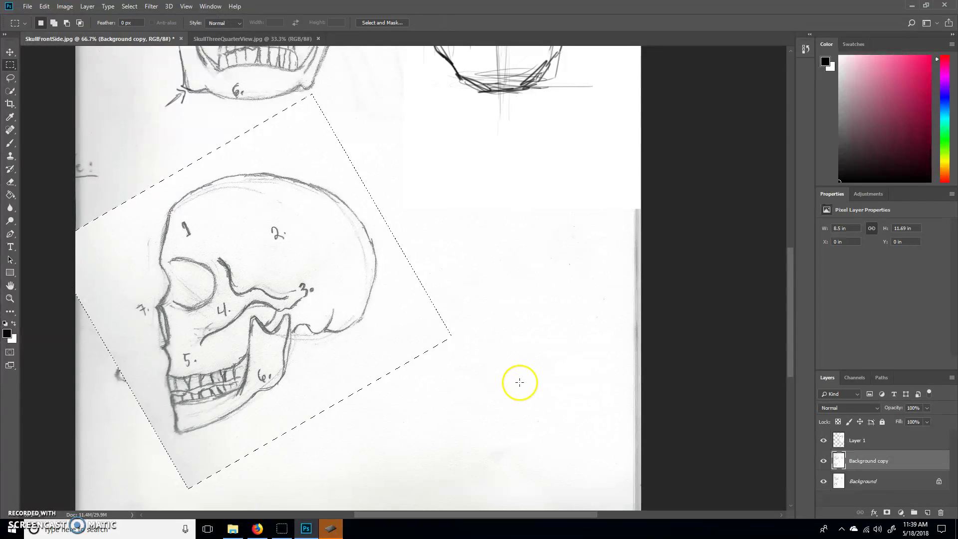
left_click(578, 400)
left_click(881, 445)
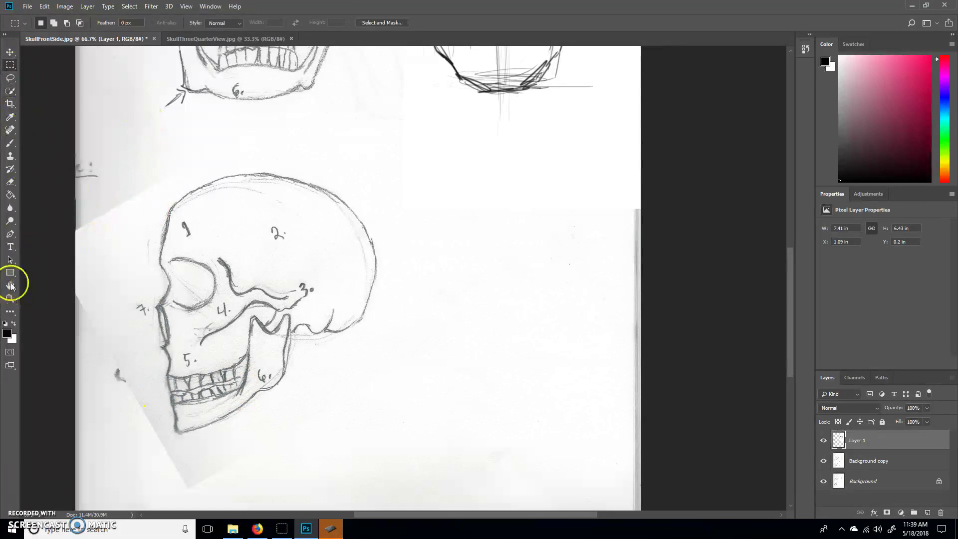
left_click(10, 273)
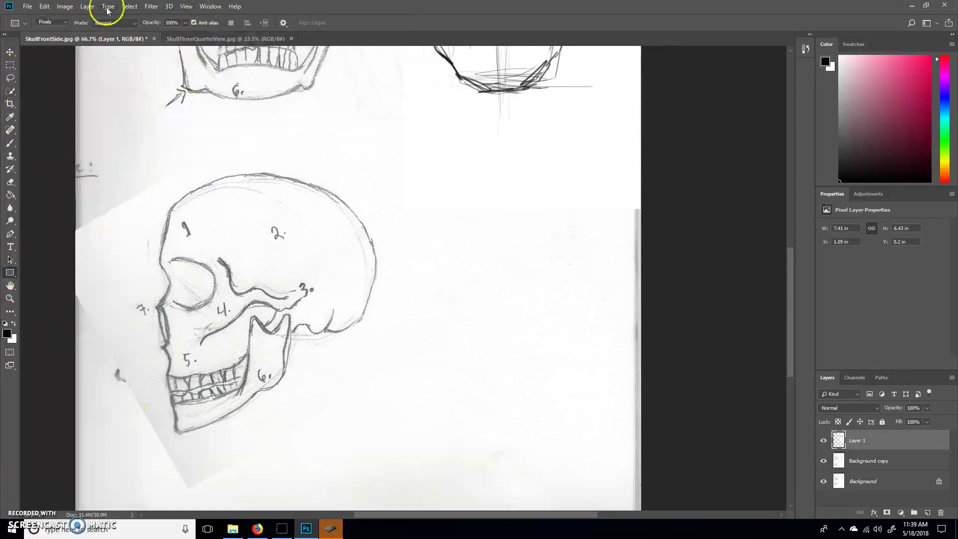
left_click(26, 22)
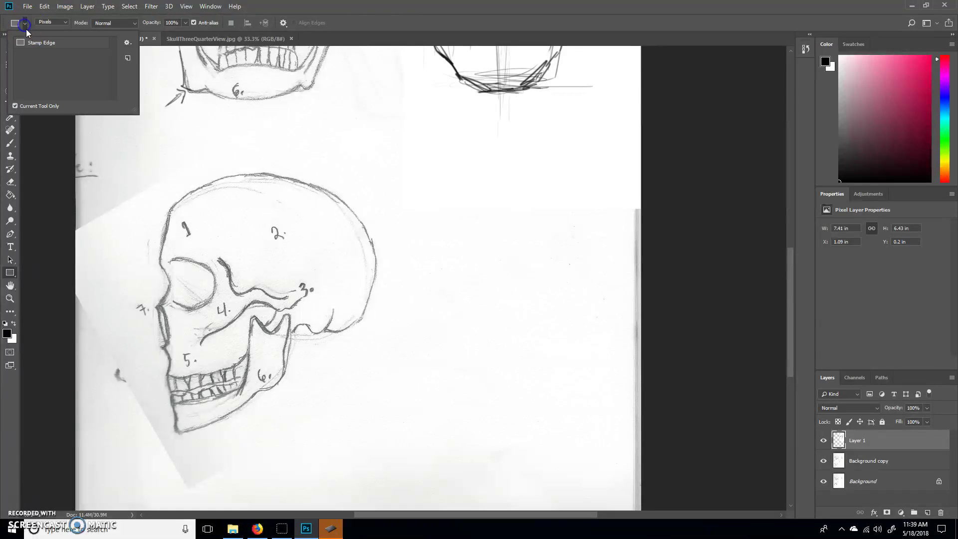
left_click(375, 17)
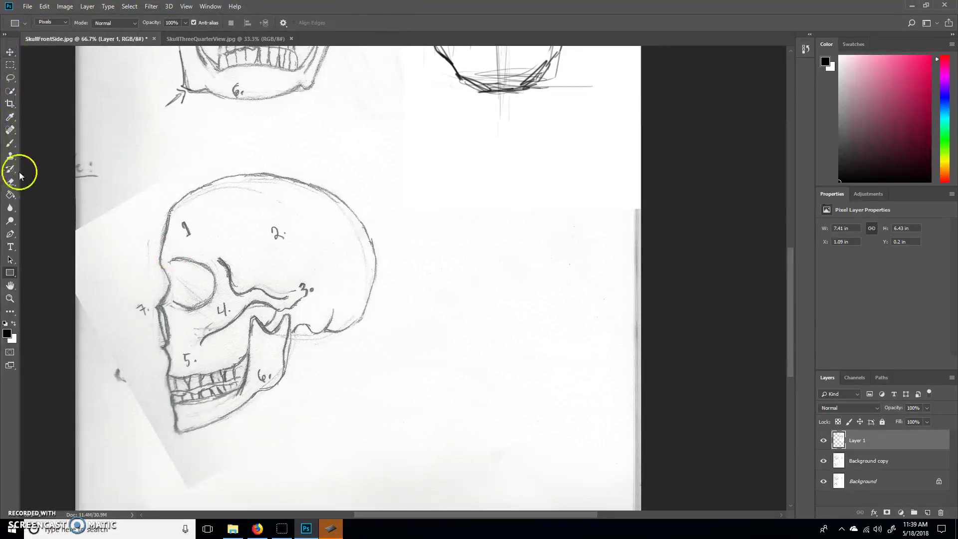
Brush vertical guide lines at the face and back of the side-view skull, a horizontal chin line, and a nose profile
left_click(10, 144)
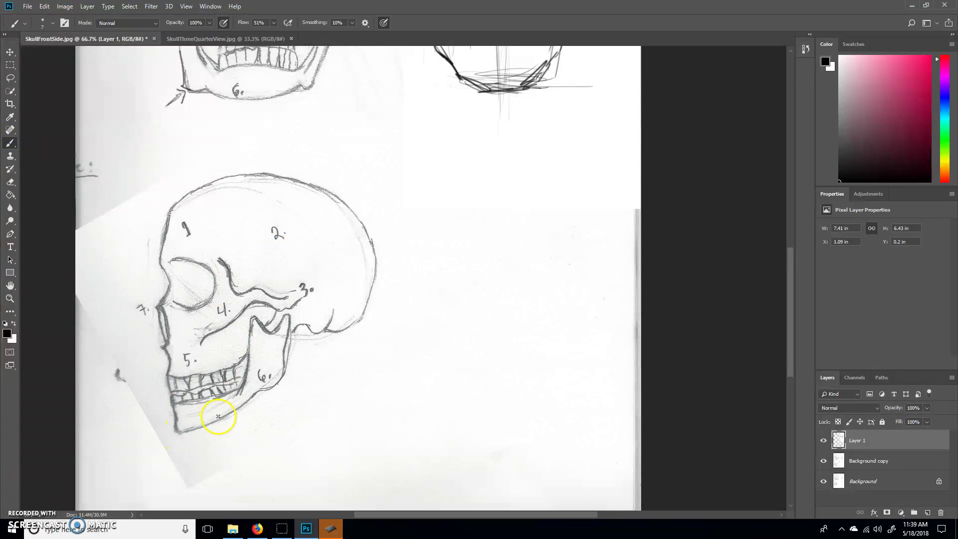
left_click_drag(379, 186, 375, 374)
mouse_move(153, 261)
left_mouse_down()
mouse_move(152, 419)
mouse_move(276, 426)
left_mouse_up()
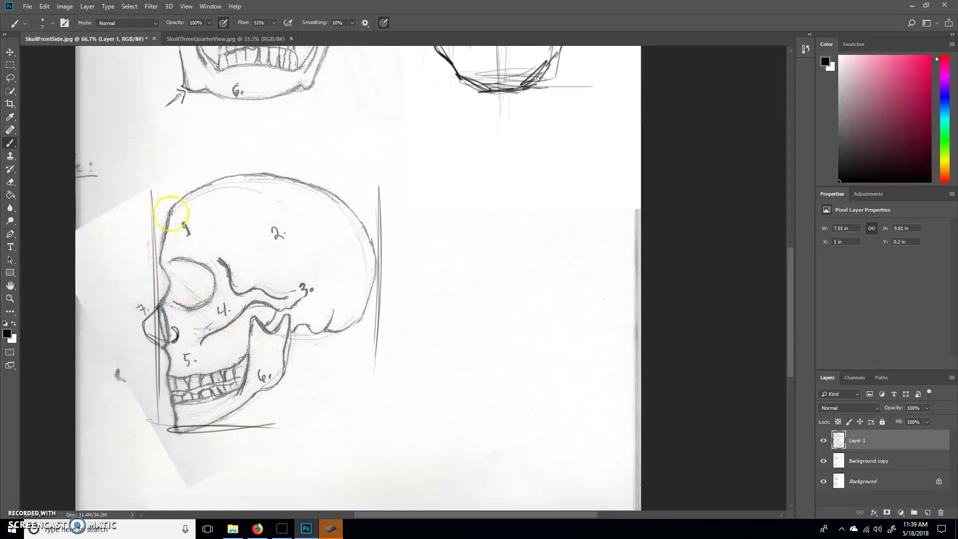
Brush a box around the side-view skull and divide it with vertical and horizontal halfway lines, marking the ear hole where they cross
left_click_drag(156, 197, 160, 439)
left_click_drag(136, 178, 371, 176)
mouse_move(182, 188)
left_mouse_down()
mouse_move(322, 173)
mouse_move(204, 188)
mouse_move(386, 188)
mouse_move(370, 190)
mouse_move(374, 405)
mouse_move(156, 419)
mouse_move(394, 429)
left_mouse_up()
left_click_drag(377, 216, 389, 410)
left_click_drag(270, 171, 285, 392)
left_click_drag(272, 173, 288, 438)
left_click_drag(386, 297, 345, 298)
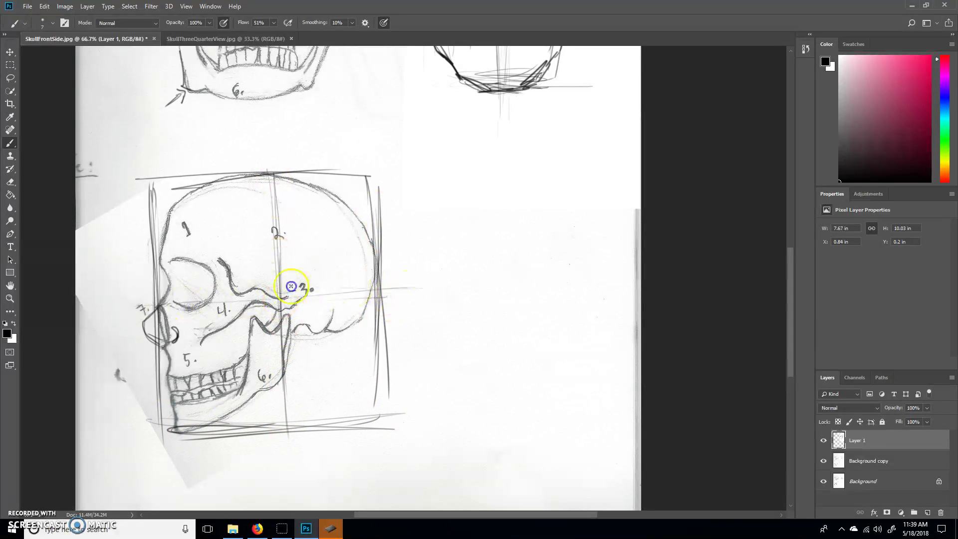
mouse_move(247, 290)
left_mouse_down()
mouse_move(286, 290)
mouse_move(151, 297)
left_mouse_up()
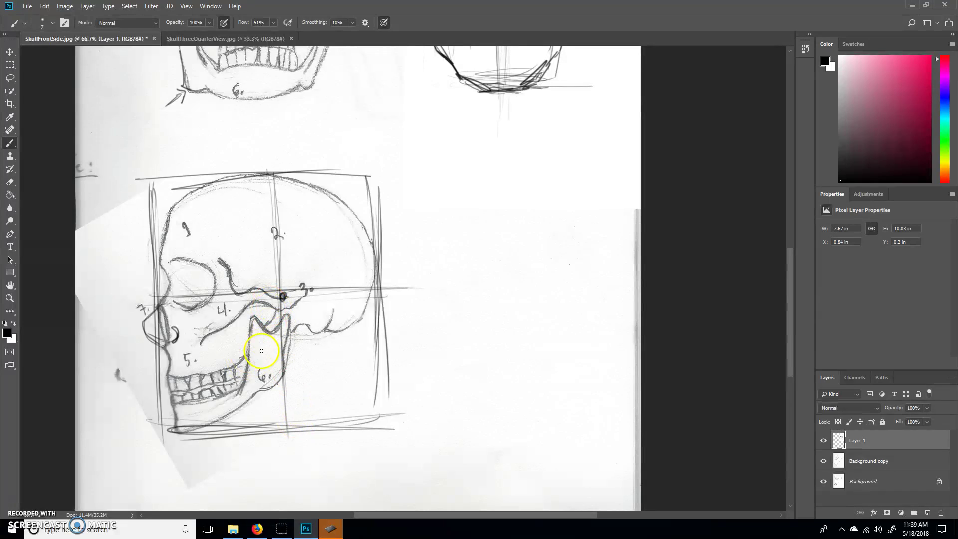
Sketch the jaw hinge on the side view and heavy jaw lines from the ear hole down to the corner and forward to the chin
mouse_move(286, 307)
left_mouse_down()
mouse_move(292, 337)
mouse_move(283, 310)
mouse_move(285, 359)
left_mouse_up()
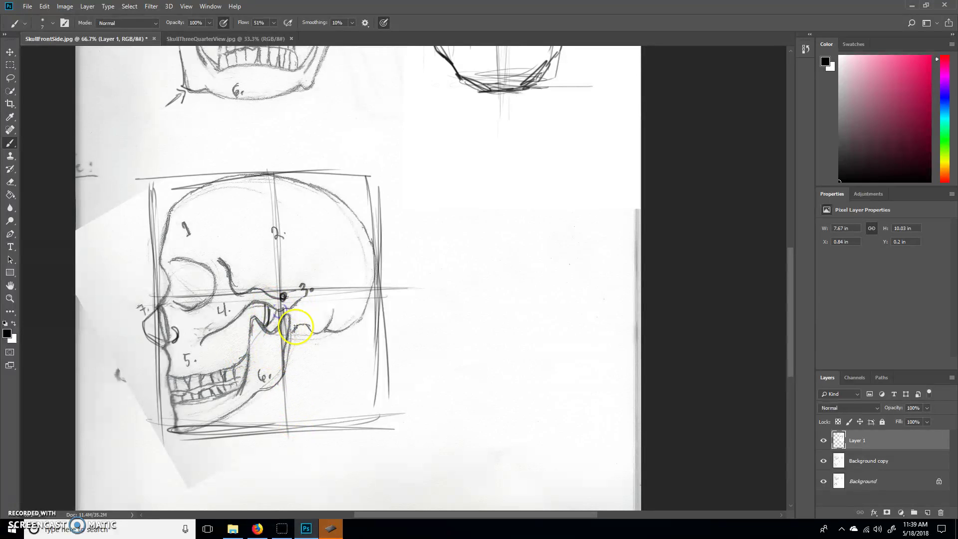
mouse_move(280, 298)
left_mouse_down()
mouse_move(195, 270)
mouse_move(223, 360)
mouse_move(259, 257)
mouse_move(336, 307)
mouse_move(331, 334)
left_mouse_up()
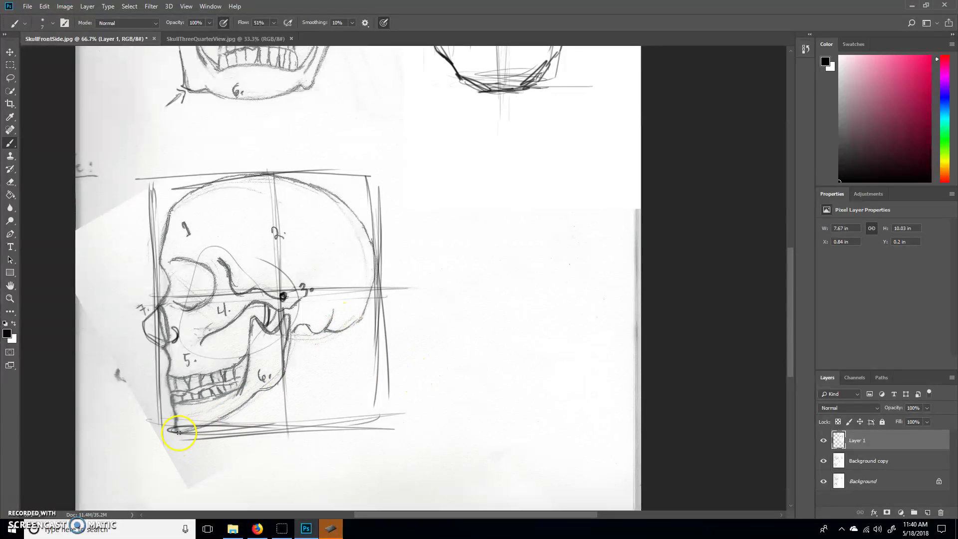
left_click_drag(152, 447, 185, 434)
mouse_move(283, 298)
left_mouse_down()
mouse_move(261, 396)
mouse_move(175, 429)
left_mouse_up()
left_click_drag(279, 238, 294, 423)
left_click_drag(382, 283, 161, 307)
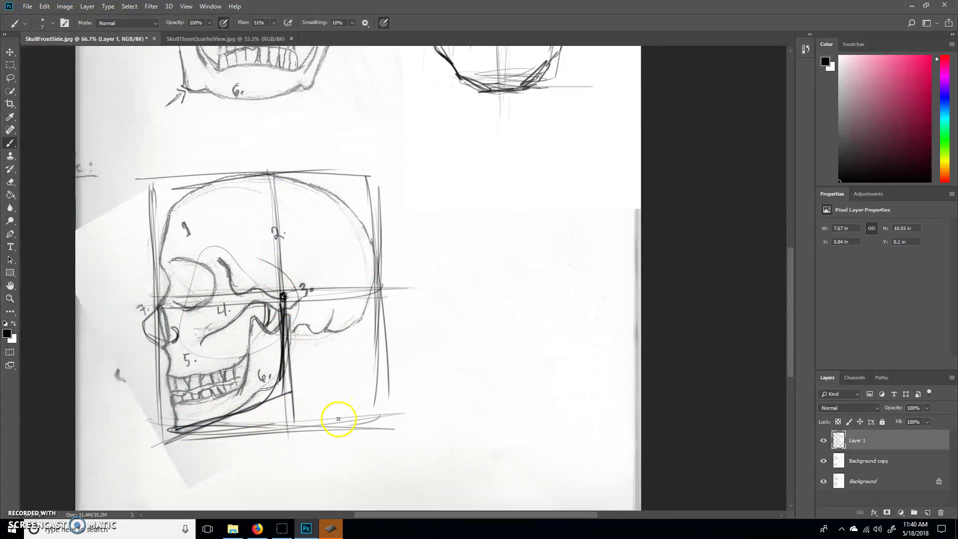
Brush short angular strokes along the forehead, crown and back of the side-view cranium to block in its outline
left_click_drag(233, 172, 180, 199)
left_click_drag(272, 163, 364, 186)
mouse_move(337, 188)
left_mouse_down()
mouse_move(364, 217)
mouse_move(372, 249)
left_mouse_up()
mouse_move(349, 203)
left_mouse_down()
mouse_move(386, 280)
mouse_move(369, 317)
mouse_move(338, 335)
left_mouse_up()
mouse_move(323, 531)
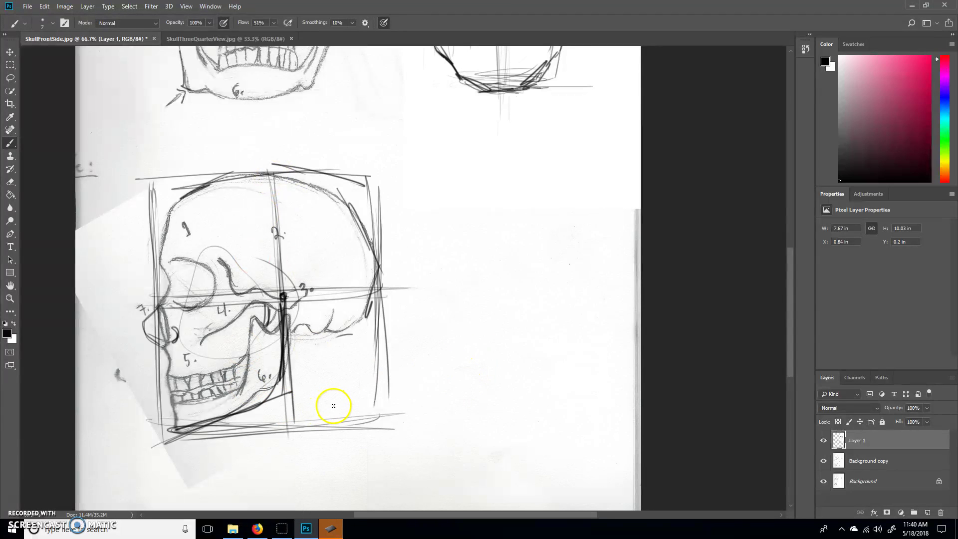
Look over the front and side views once more, and switch to the SkullThreeQuarterView.jpg document
left_click_drag(371, 172, 372, 413)
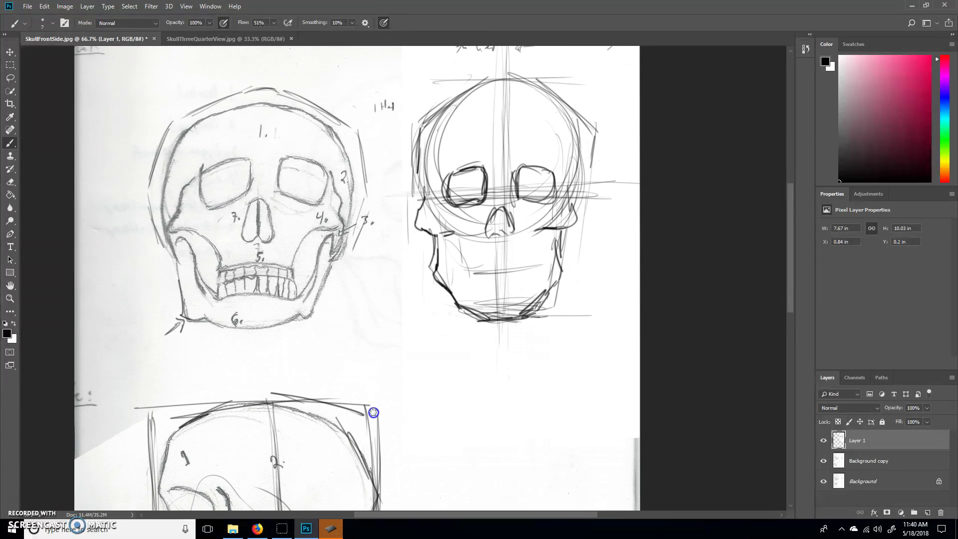
left_click(217, 39)
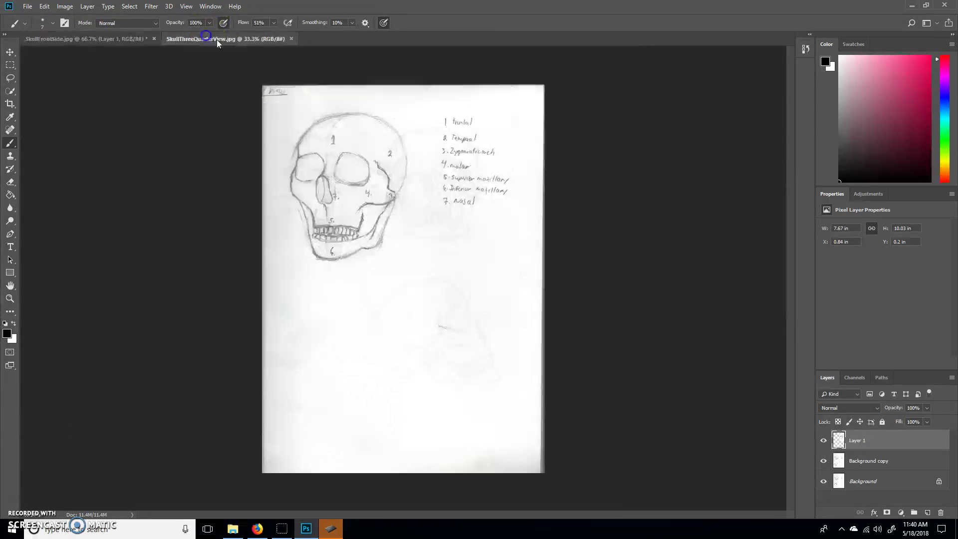
left_click(107, 39)
left_click_drag(295, 421, 291, 244)
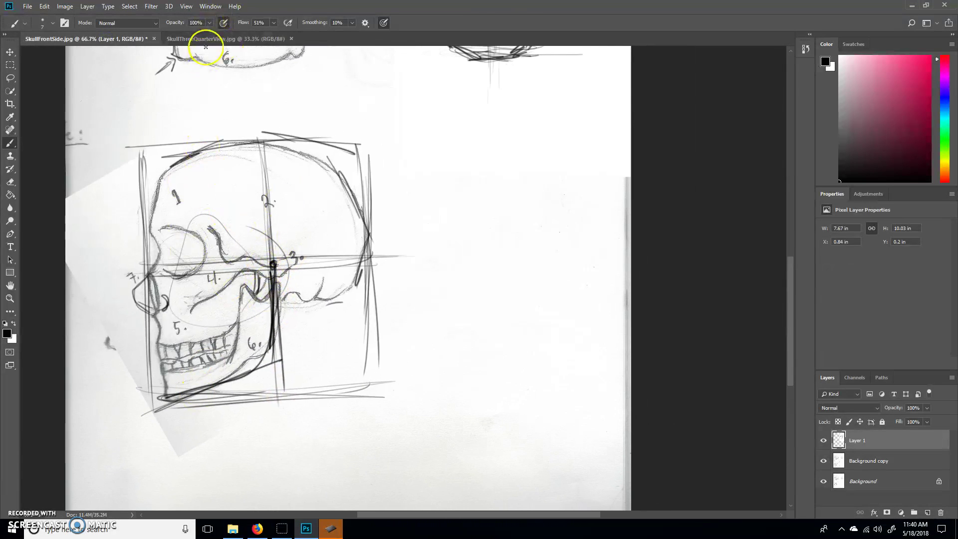
left_click(208, 38)
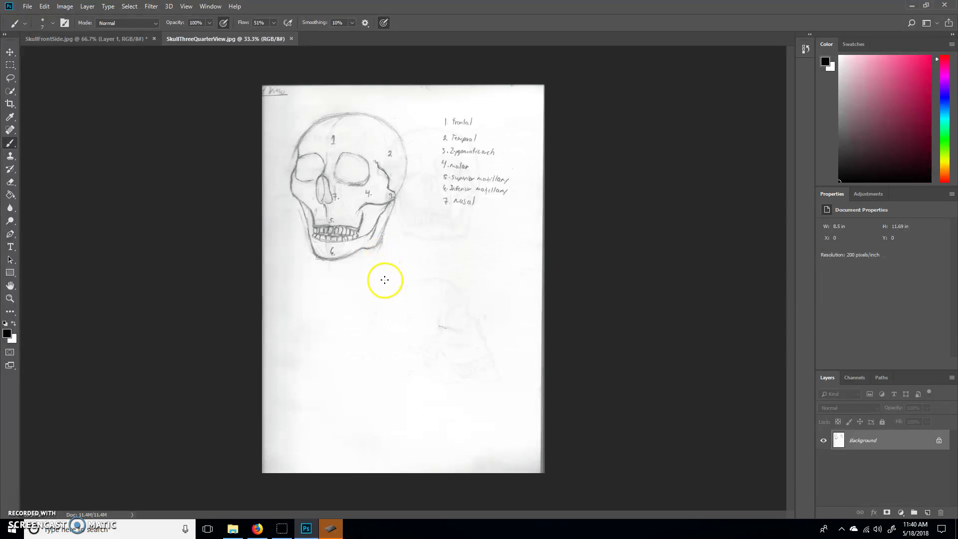
Sketch a construction ball below the three-quarter skull, with a curved face centre line, a horizontal eye line and light jaw guides
mouse_move(361, 280)
left_mouse_down()
mouse_move(419, 353)
mouse_move(423, 260)
mouse_move(363, 281)
left_mouse_up()
mouse_move(434, 323)
left_mouse_down()
mouse_move(384, 295)
mouse_move(408, 255)
mouse_move(385, 312)
mouse_move(385, 385)
mouse_move(413, 249)
mouse_move(378, 267)
mouse_move(385, 368)
left_mouse_up()
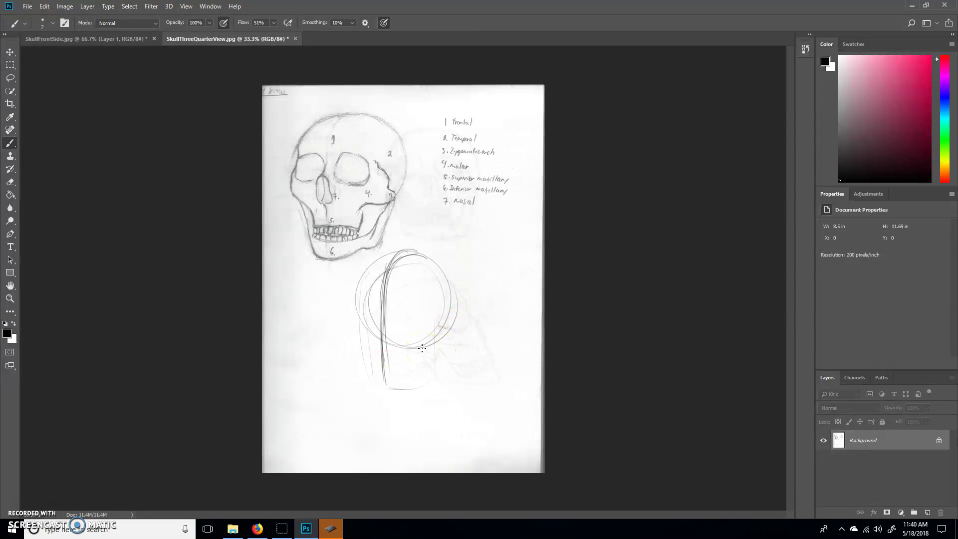
mouse_move(422, 347)
left_mouse_down()
mouse_move(410, 250)
mouse_move(384, 364)
mouse_move(350, 315)
mouse_move(450, 314)
mouse_move(369, 323)
mouse_move(462, 317)
mouse_move(376, 323)
mouse_move(424, 261)
left_mouse_up()
mouse_move(366, 276)
left_mouse_down()
mouse_move(366, 374)
mouse_move(358, 319)
mouse_move(420, 352)
mouse_move(482, 332)
mouse_move(480, 312)
mouse_move(415, 280)
mouse_move(417, 320)
mouse_move(355, 333)
left_mouse_up()
Sketch two small example balls near the page's lower left, with curved guides and facial features showing heads tilted up and down
mouse_move(287, 391)
left_mouse_down()
mouse_move(331, 412)
mouse_move(319, 361)
mouse_move(335, 337)
mouse_move(354, 363)
mouse_move(318, 335)
mouse_move(350, 355)
mouse_move(301, 345)
mouse_move(354, 357)
mouse_move(361, 394)
mouse_move(333, 342)
left_mouse_up()
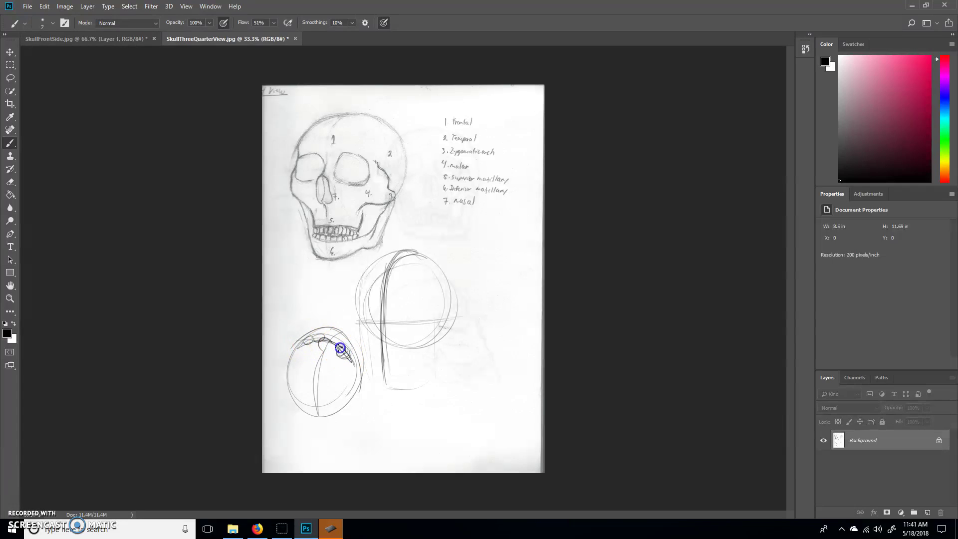
left_click_drag(306, 337, 324, 341)
mouse_move(359, 410)
left_mouse_down()
mouse_move(355, 419)
mouse_move(398, 449)
left_mouse_up()
left_click_drag(394, 387, 407, 462)
mouse_move(387, 387)
left_mouse_down()
mouse_move(388, 459)
mouse_move(426, 430)
mouse_move(372, 432)
mouse_move(383, 450)
left_mouse_up()
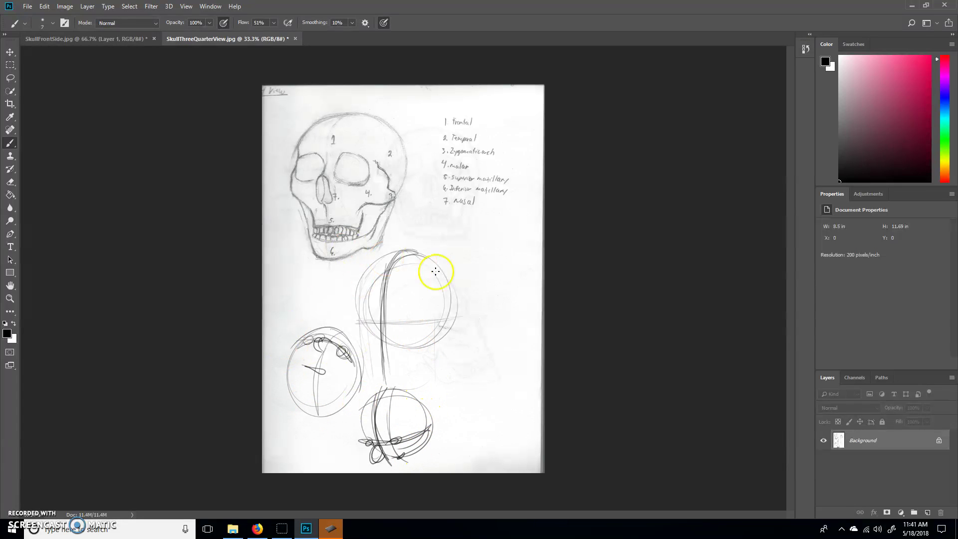
left_click_drag(416, 245, 386, 350)
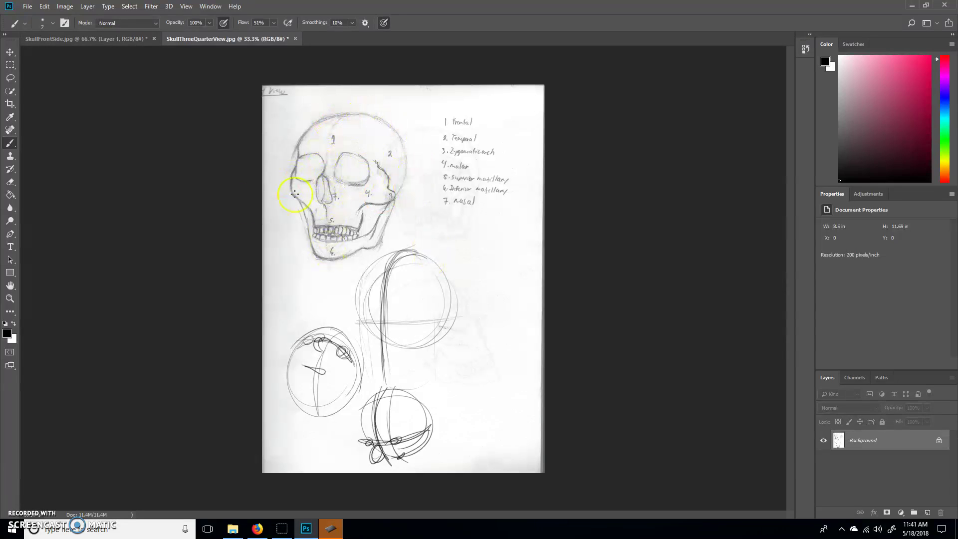
Try to remove the upper small example head by selecting it with a rectangular marquee and applying Content-Aware fill twice
left_click(10, 65)
left_click_drag(299, 452, 362, 326)
key("i")
key("shift+BackSpace")
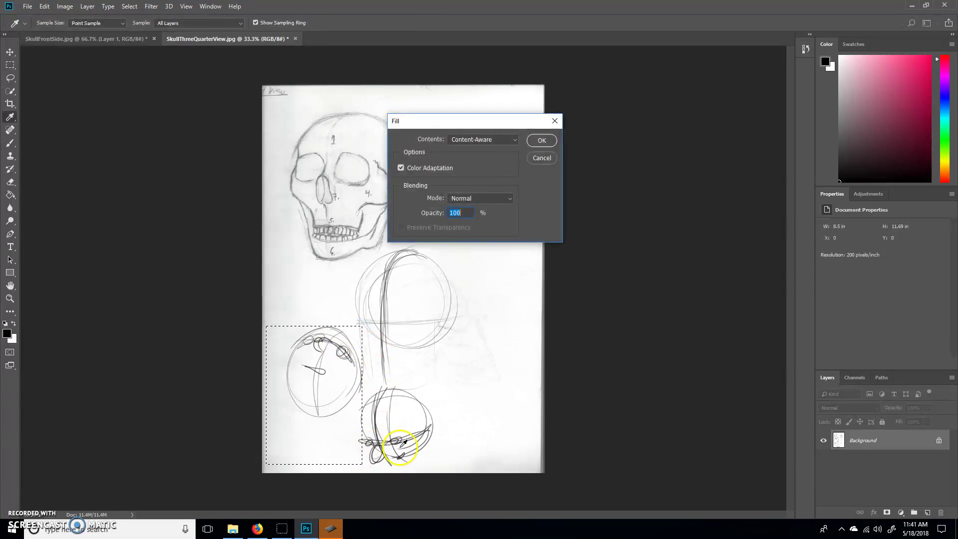
left_click(541, 140)
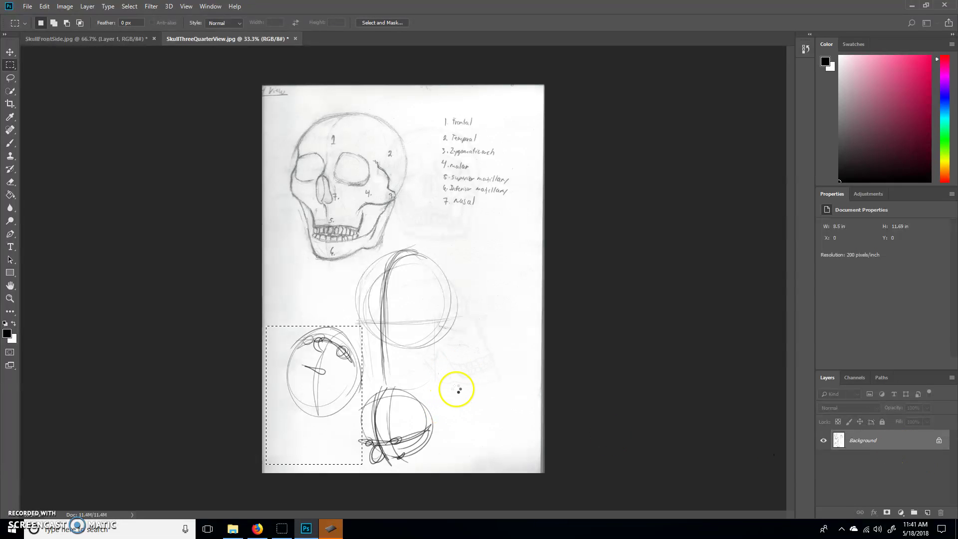
key("shift+F5")
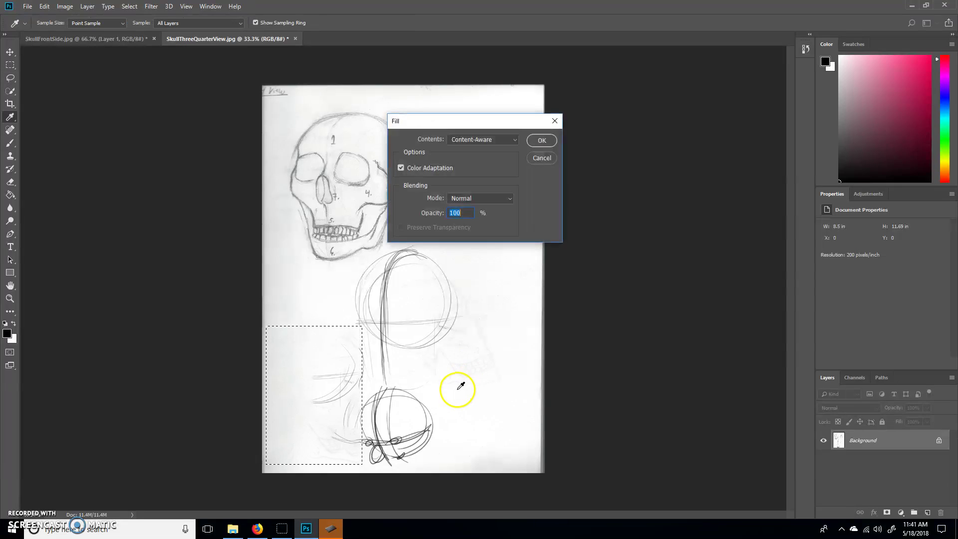
left_click(543, 141)
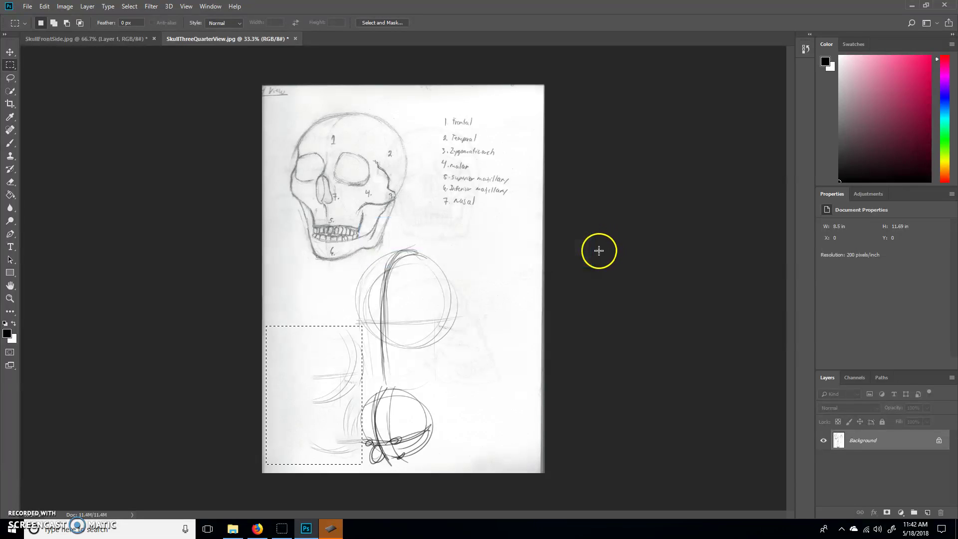
Deselect the area and erase both small example heads and their leftover marks with the Eraser enlarged to 500
key("ctrl+d")
left_click(11, 182)
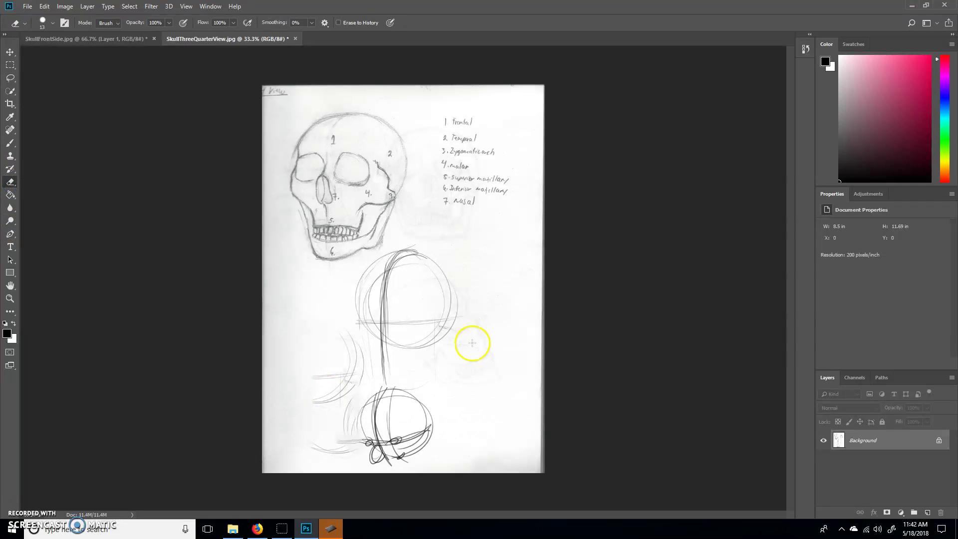
mouse_move(439, 416)
left_mouse_down()
mouse_move(376, 449)
mouse_move(399, 431)
mouse_move(420, 436)
mouse_move(331, 439)
mouse_move(357, 454)
left_mouse_up()
key("bracketright")
key("bracketright")
key("bracketright")
key("bracketright")
key("bracketright")
key("bracketright")
key("bracketright")
key("bracketright")
key("bracketright")
key("bracketright")
key("bracketright")
key("bracketright")
key("bracketright")
key("bracketright")
key("bracketright")
key("bracketright")
key("bracketright")
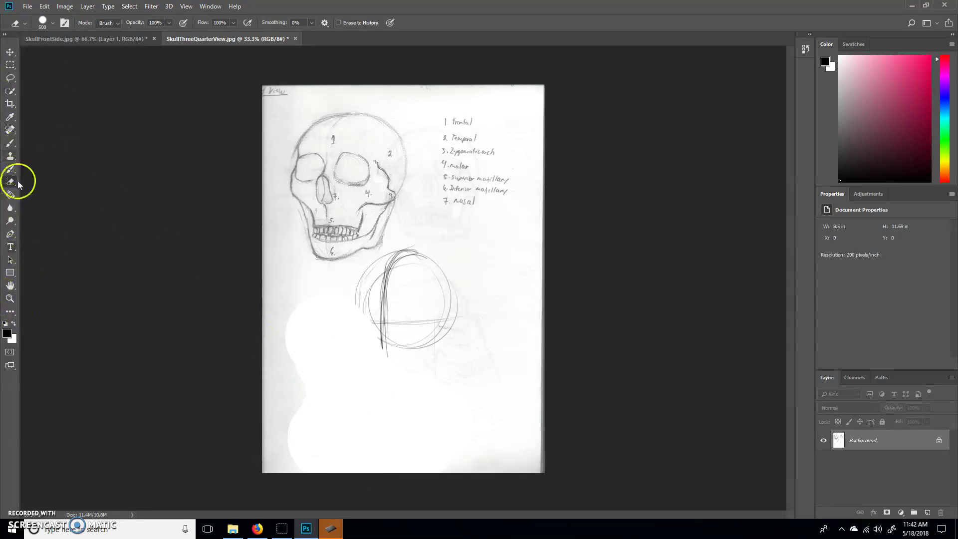
Brush the face's side line and the chin back onto the three-quarter construction, and add contour strokes beside the reference skull's far cheek
left_click(10, 145)
left_click_drag(384, 349, 387, 356)
left_click_drag(358, 299, 361, 355)
mouse_move(361, 302)
left_mouse_down()
mouse_move(372, 362)
mouse_move(388, 383)
mouse_move(429, 378)
mouse_move(438, 358)
left_mouse_up()
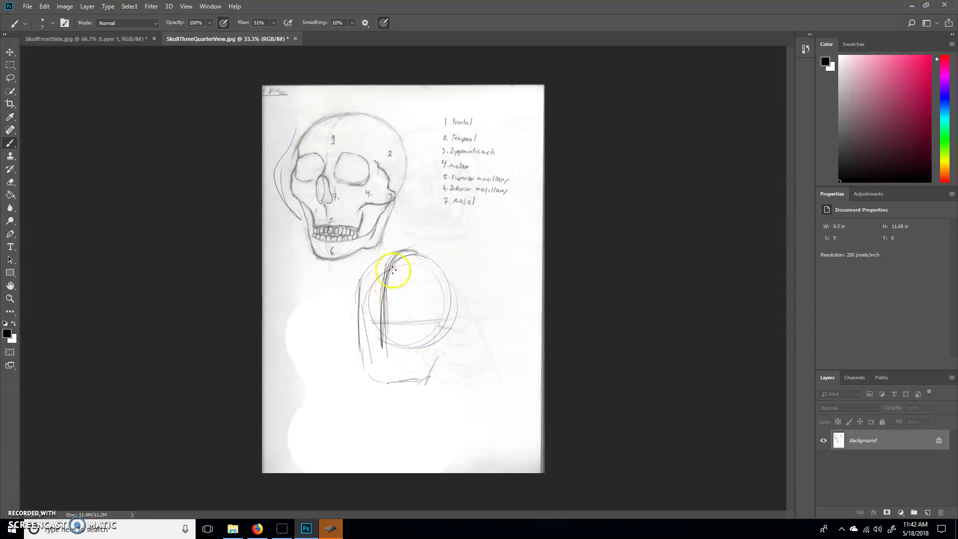
Develop the three-quarter head with cranium contours, two eye circles, a temple line, cheekbones, a mouth, an angular jaw and an ear
mouse_move(418, 254)
left_mouse_down()
mouse_move(361, 288)
mouse_move(365, 336)
left_mouse_up()
mouse_move(432, 313)
left_mouse_down()
mouse_move(417, 345)
mouse_move(434, 335)
mouse_move(425, 341)
mouse_move(353, 312)
mouse_move(471, 312)
mouse_move(351, 321)
mouse_move(469, 306)
mouse_move(398, 319)
left_mouse_up()
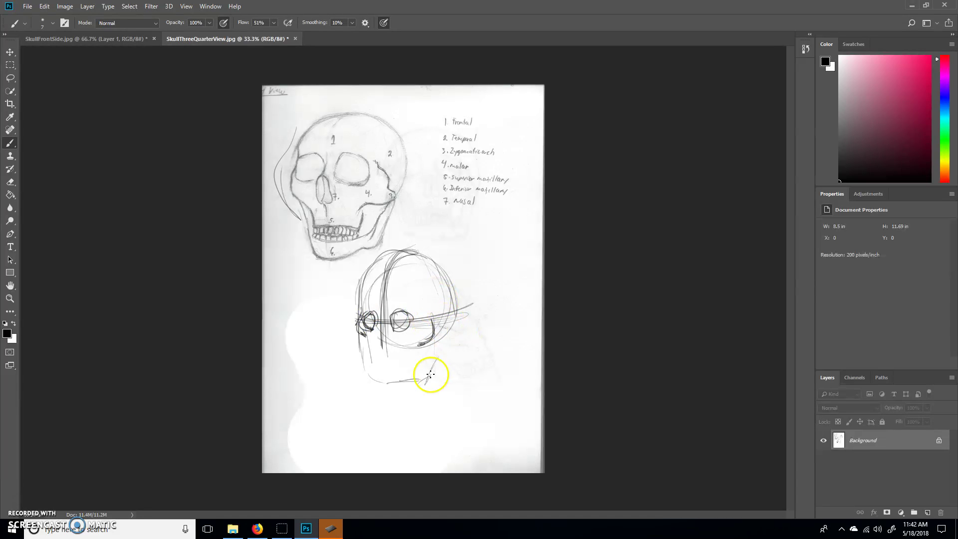
mouse_move(422, 254)
left_mouse_down()
mouse_move(433, 367)
mouse_move(433, 266)
mouse_move(441, 312)
mouse_move(428, 266)
mouse_move(454, 285)
left_mouse_up()
mouse_move(422, 249)
left_mouse_down()
mouse_move(461, 313)
mouse_move(428, 254)
mouse_move(442, 307)
mouse_move(435, 359)
mouse_move(434, 320)
mouse_move(449, 292)
mouse_move(448, 347)
mouse_move(436, 357)
mouse_move(440, 342)
mouse_move(419, 374)
mouse_move(433, 358)
mouse_move(384, 389)
mouse_move(365, 377)
mouse_move(361, 336)
mouse_move(367, 351)
mouse_move(405, 352)
mouse_move(369, 356)
left_mouse_up()
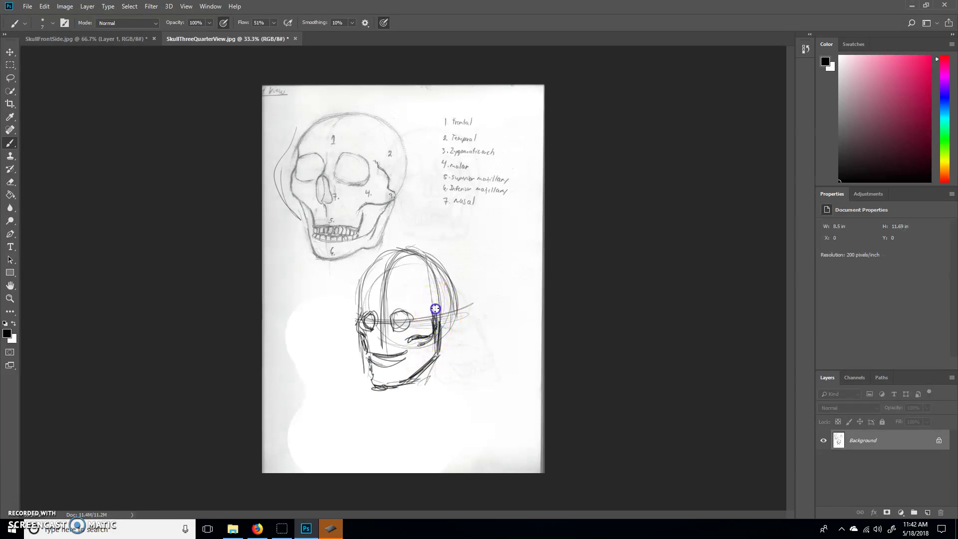
mouse_move(435, 309)
left_mouse_down()
mouse_move(457, 291)
mouse_move(436, 316)
mouse_move(458, 313)
mouse_move(443, 308)
mouse_move(449, 274)
mouse_move(410, 249)
mouse_move(364, 294)
mouse_move(385, 308)
mouse_move(360, 300)
left_mouse_up()
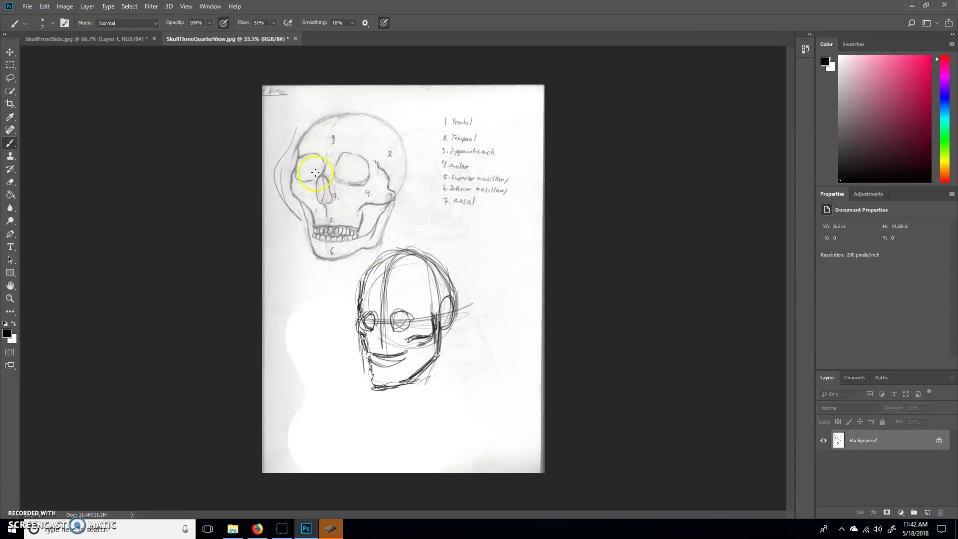
Annotate the reference skull with a forehead arrow and eyeball ovals in the sockets, and darken its jaw edge down to the chin
left_click_drag(332, 99, 323, 127)
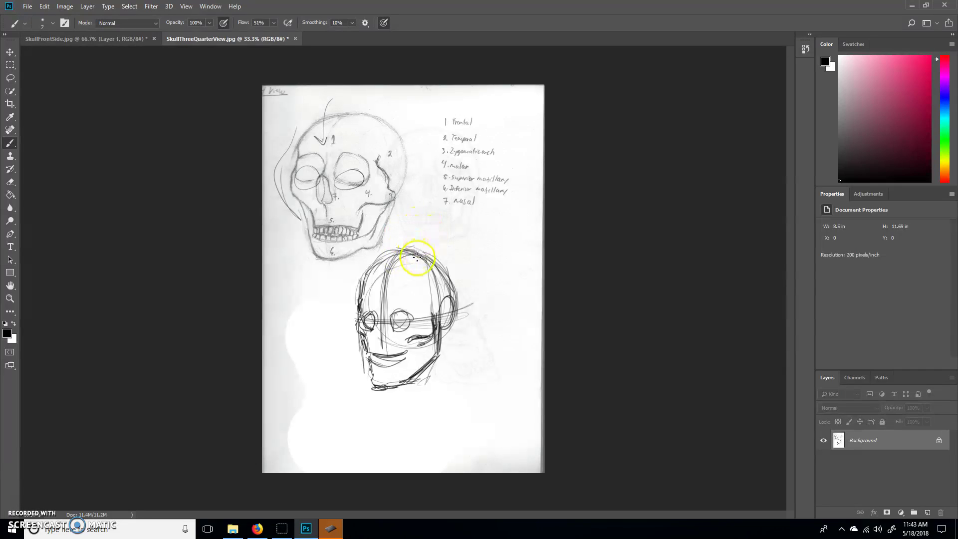
left_click_drag(390, 198, 384, 240)
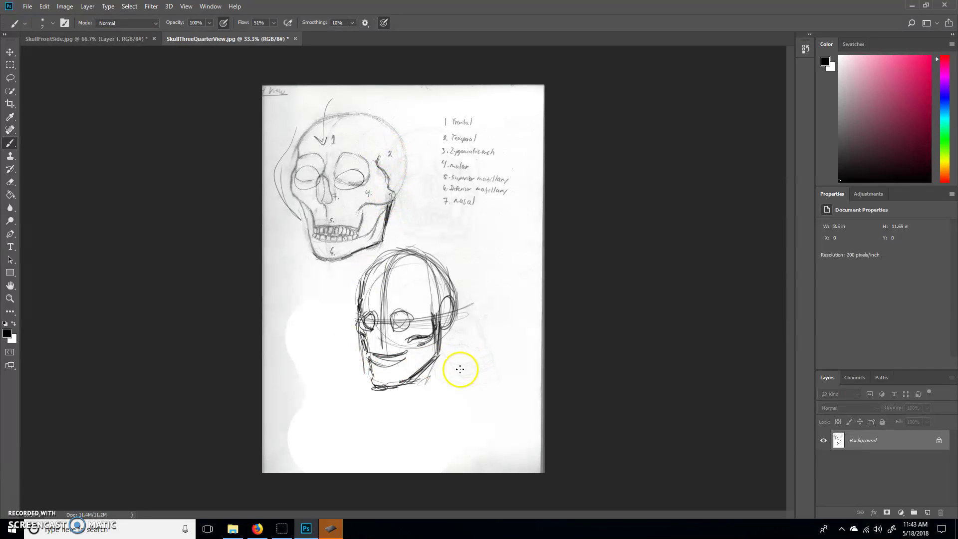
Sketch the flowing upper and lower contours of an arm beneath the three-quarter head
mouse_move(499, 357)
left_mouse_down()
mouse_move(502, 364)
mouse_move(486, 334)
mouse_move(486, 345)
left_mouse_up()
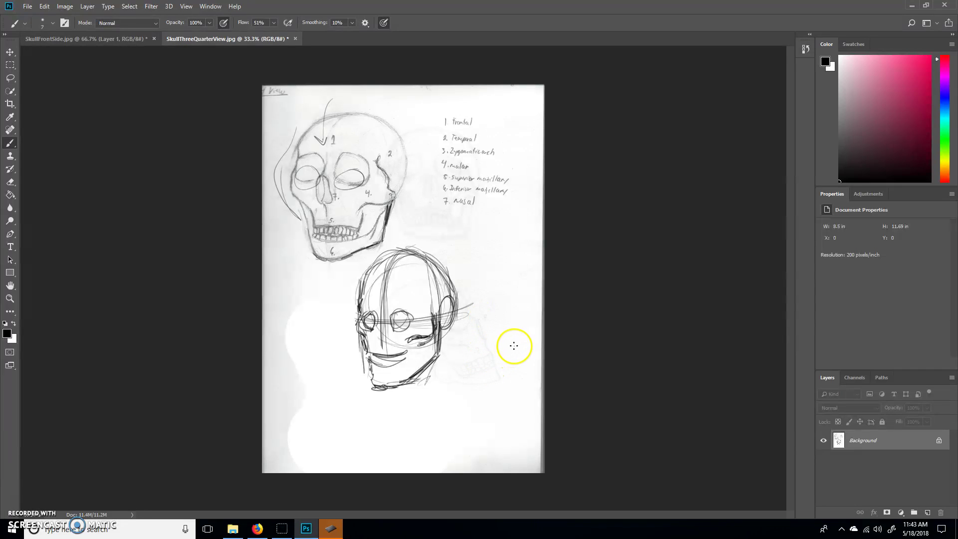
left_click_drag(514, 345, 485, 367)
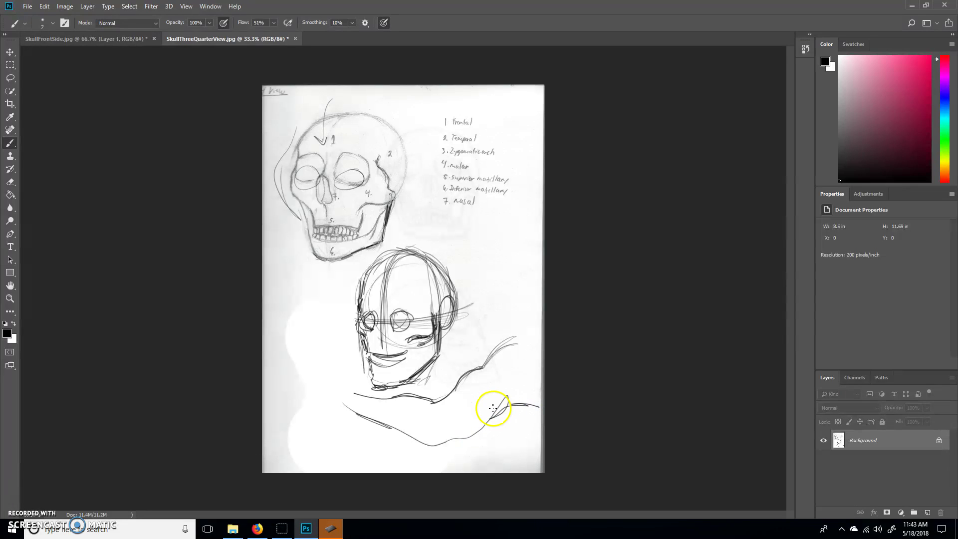
mouse_move(499, 398)
left_mouse_down()
mouse_move(454, 414)
mouse_move(473, 413)
mouse_move(437, 446)
mouse_move(468, 426)
left_mouse_up()
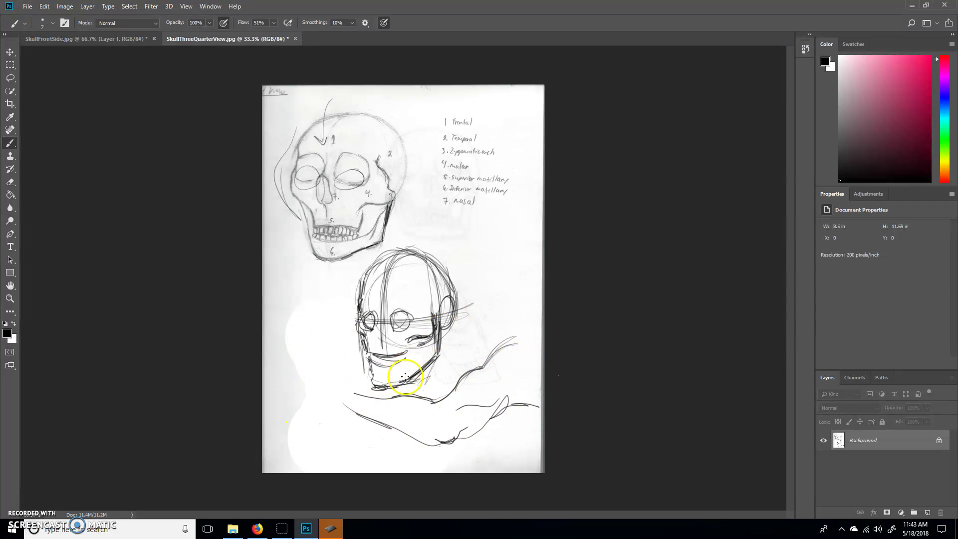
Add a new layer, hide the Background layer, fill the new layer with white, and return to the Brush with black
left_click(927, 513)
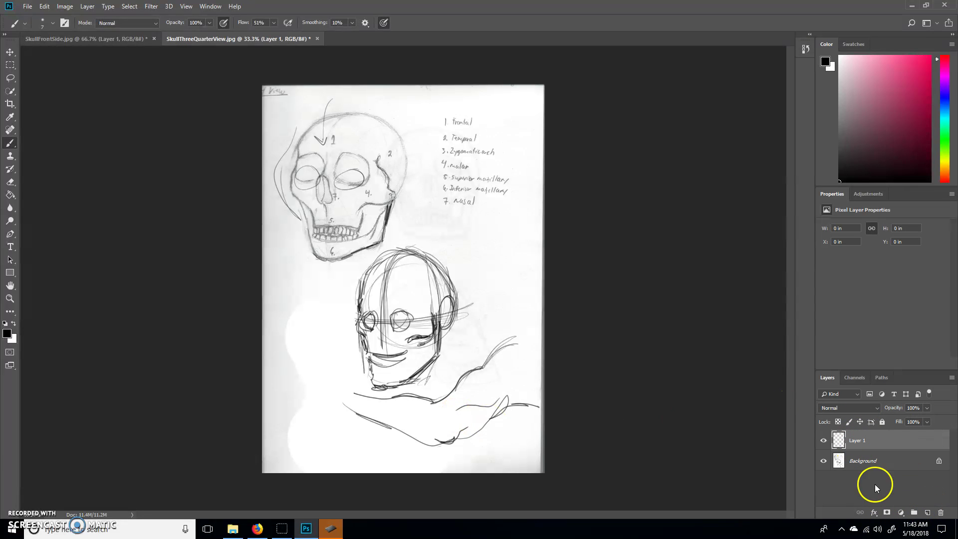
left_click(824, 460)
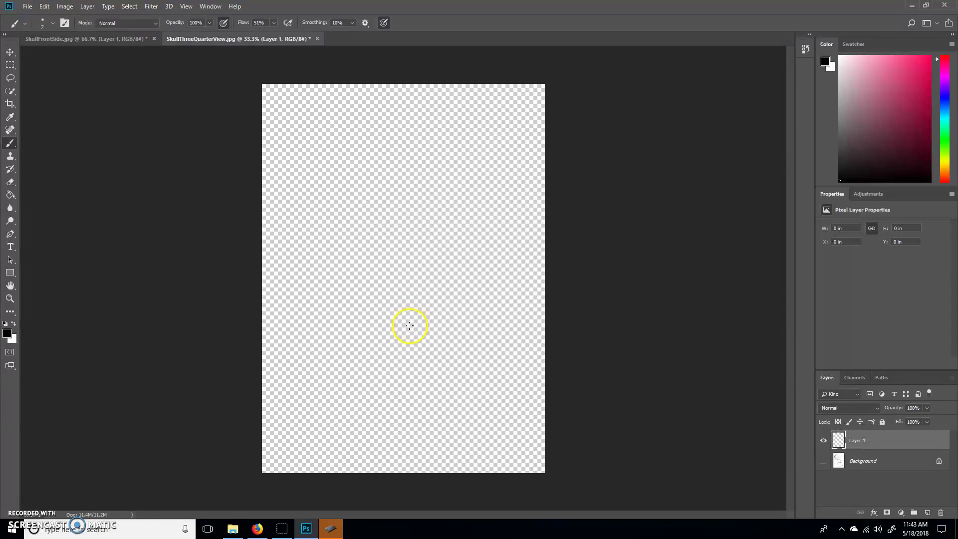
key("x")
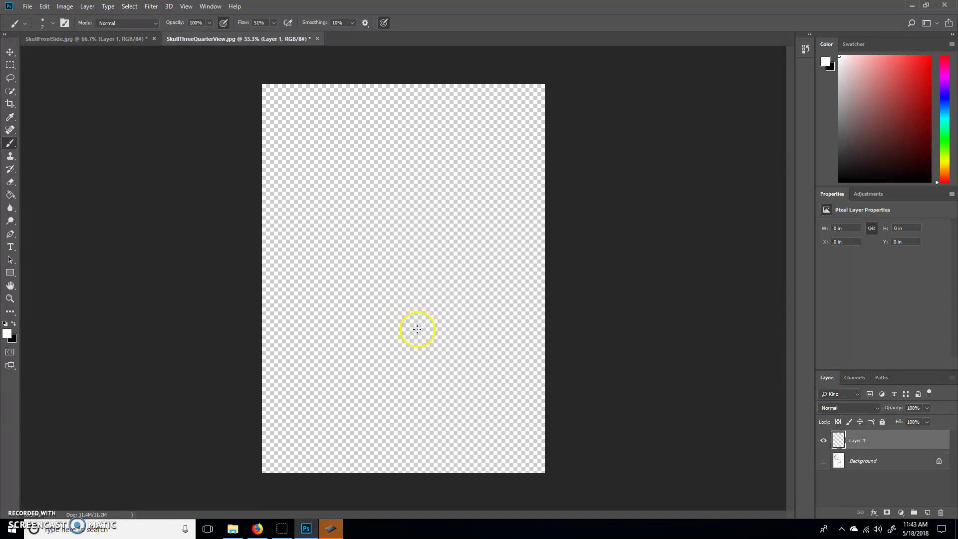
key("g")
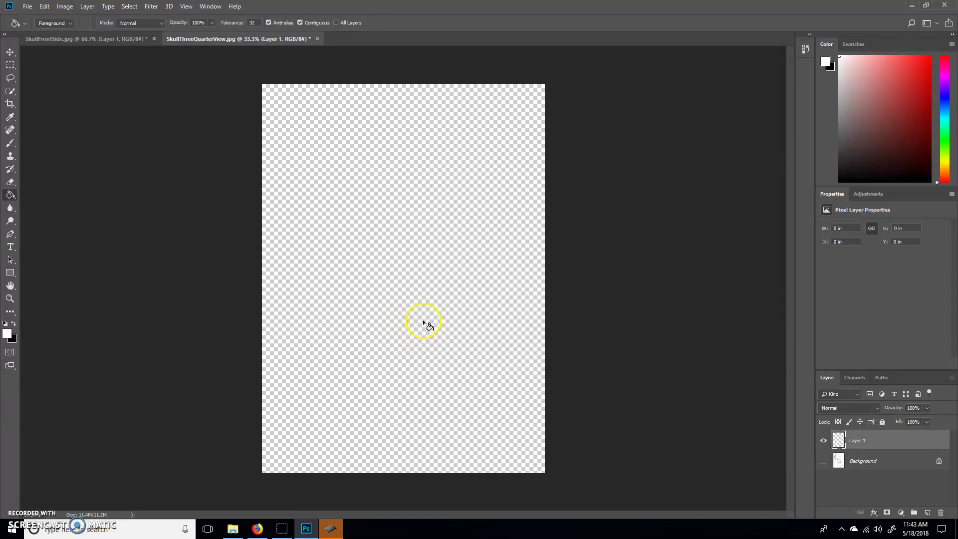
left_click(424, 322)
key("b")
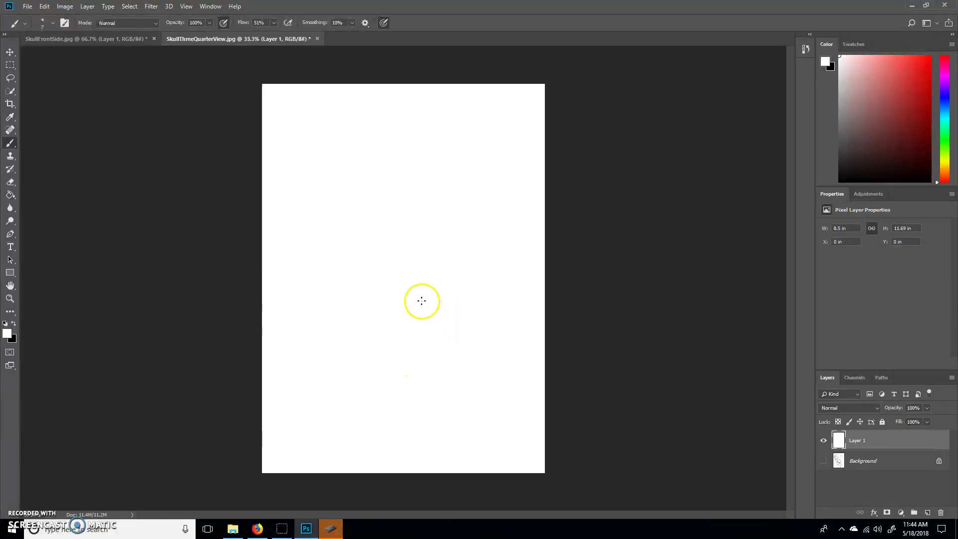
key("x")
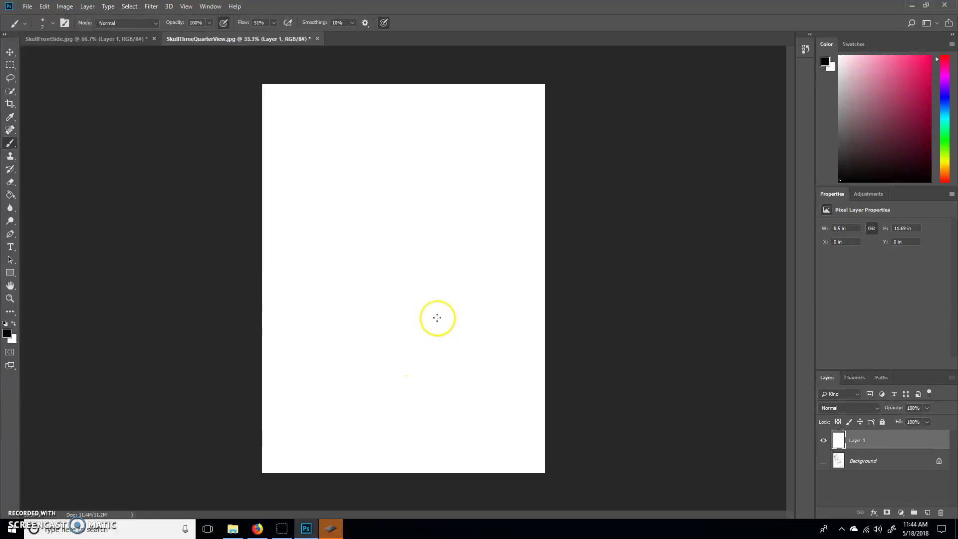
Sketch an arm across the middle of the white page using straight, angular strokes for its upper and lower contours
mouse_move(504, 268)
left_mouse_down()
mouse_move(481, 263)
mouse_move(451, 286)
mouse_move(502, 266)
mouse_move(476, 262)
mouse_move(514, 272)
mouse_move(489, 268)
mouse_move(416, 306)
mouse_move(367, 282)
mouse_move(368, 305)
mouse_move(394, 329)
left_mouse_up()
mouse_move(345, 300)
left_mouse_down()
mouse_move(392, 334)
mouse_move(520, 337)
left_mouse_up()
mouse_move(349, 276)
left_mouse_down()
mouse_move(370, 284)
mouse_move(338, 288)
left_mouse_up()
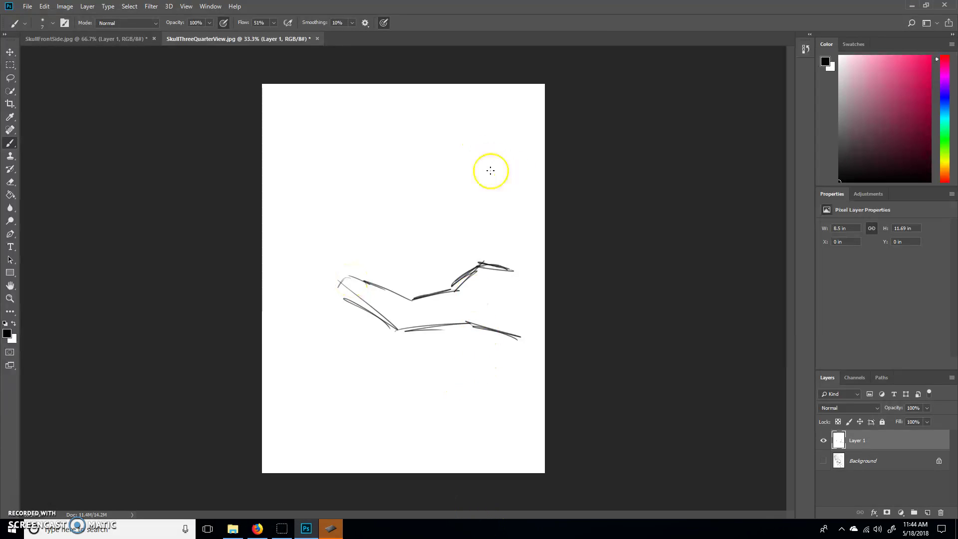
Sketch an arm above the angular one, combining straight and curved strokes for its upper and lower contours
mouse_move(509, 179)
left_mouse_down()
mouse_move(459, 185)
mouse_move(508, 171)
left_mouse_up()
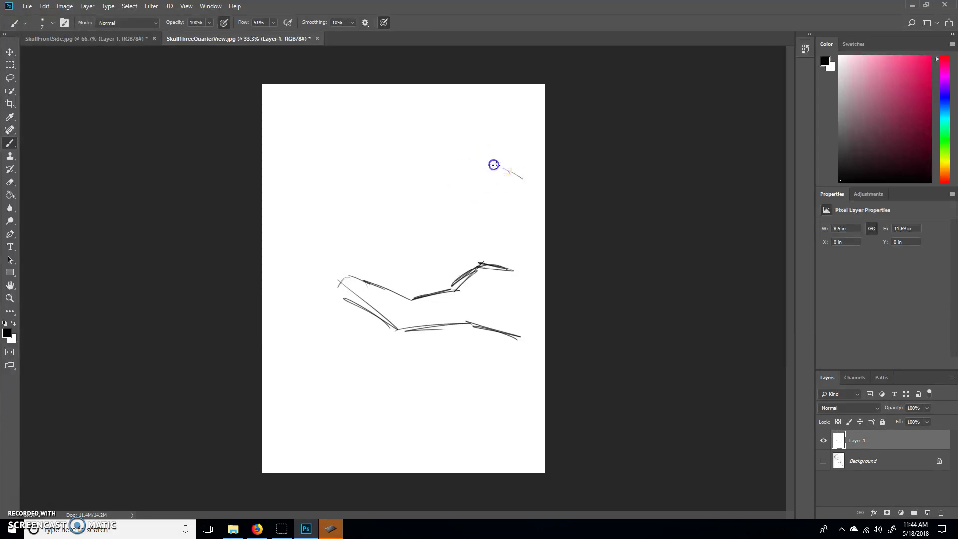
mouse_move(454, 188)
left_mouse_down()
mouse_move(502, 162)
mouse_move(453, 196)
mouse_move(494, 165)
mouse_move(452, 196)
left_mouse_up()
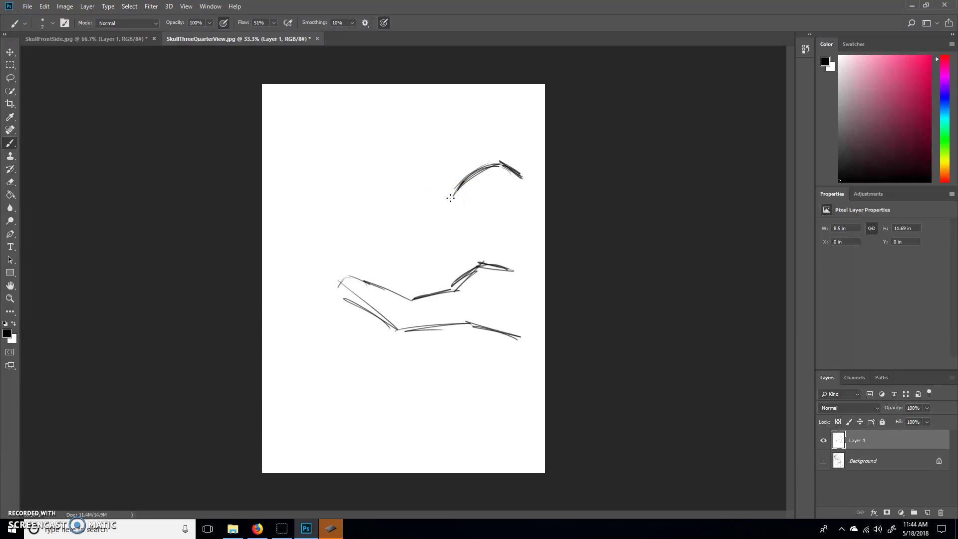
mouse_move(400, 216)
left_mouse_down()
mouse_move(456, 193)
mouse_move(404, 215)
mouse_move(332, 189)
mouse_move(364, 204)
mouse_move(316, 199)
mouse_move(399, 252)
mouse_move(477, 241)
mouse_move(417, 253)
left_mouse_up()
left_click_drag(485, 230, 522, 253)
mouse_move(458, 197)
left_mouse_down()
mouse_move(416, 215)
mouse_move(487, 167)
mouse_move(451, 200)
mouse_move(404, 218)
mouse_move(416, 249)
mouse_move(478, 220)
mouse_move(424, 237)
mouse_move(464, 229)
left_mouse_up()
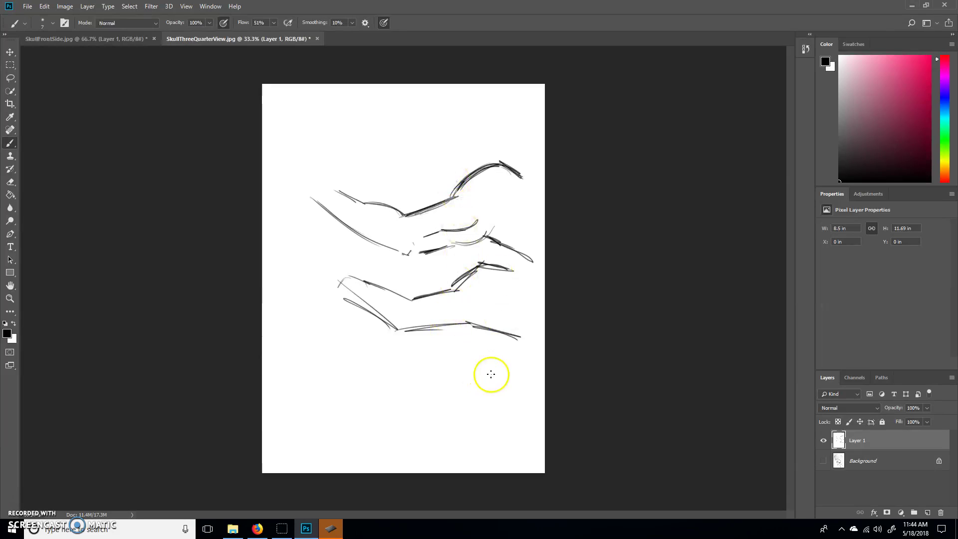
Sketch an arm at the foot of the page with continuous wavy upper and lower contours
mouse_move(502, 374)
left_mouse_down()
mouse_move(476, 369)
mouse_move(442, 379)
mouse_move(495, 372)
mouse_move(438, 383)
left_mouse_up()
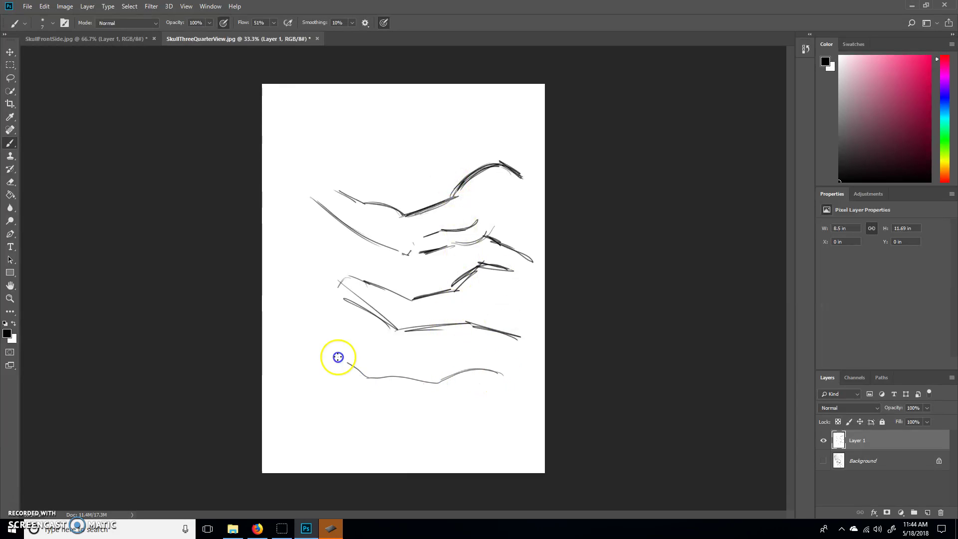
left_click_drag(305, 352, 322, 378)
left_click_drag(443, 434, 504, 438)
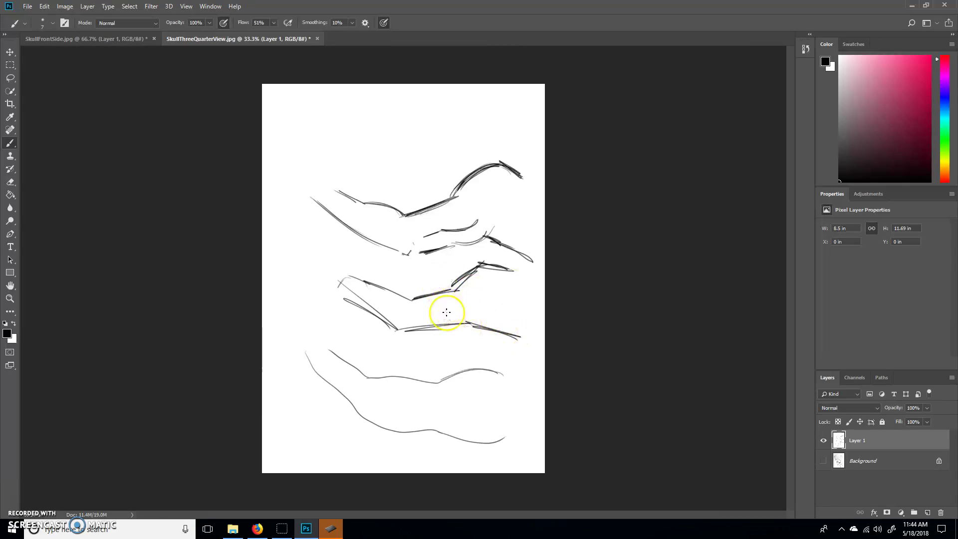
Darken the topmost arm's upper contour, add a straight diagonal stroke above it, and circle the arm with large loose ovals
left_click_drag(500, 171, 454, 189)
mouse_move(459, 197)
left_mouse_down()
mouse_move(402, 216)
mouse_move(324, 183)
left_mouse_up()
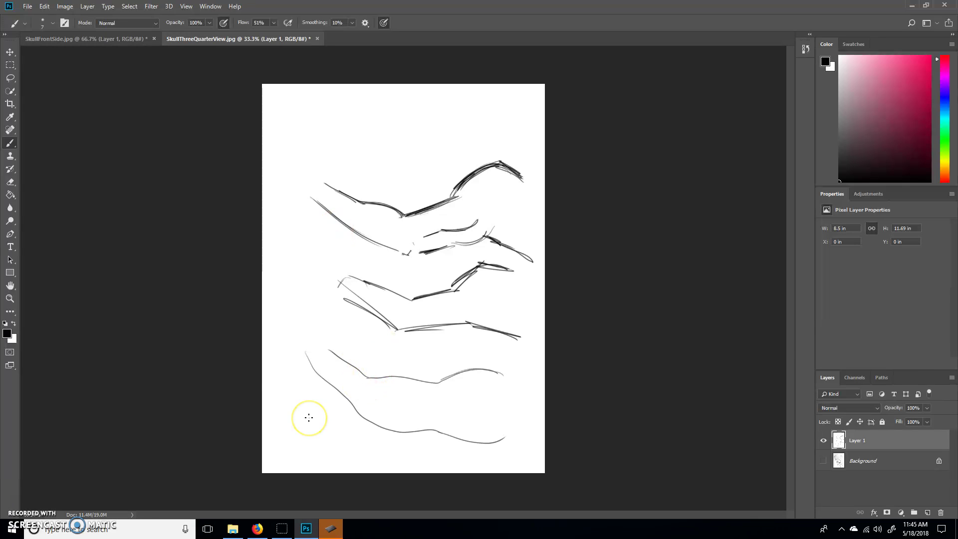
left_click_drag(289, 162, 345, 123)
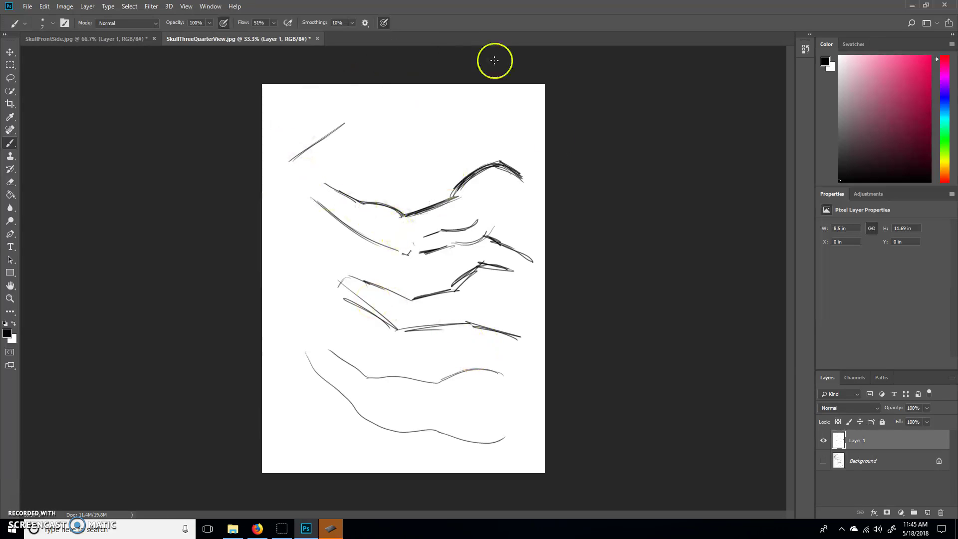
mouse_move(514, 149)
left_mouse_down()
mouse_move(462, 278)
mouse_move(479, 256)
mouse_move(322, 249)
mouse_move(389, 161)
mouse_move(377, 106)
left_mouse_up()
left_click_drag(478, 44, 551, 162)
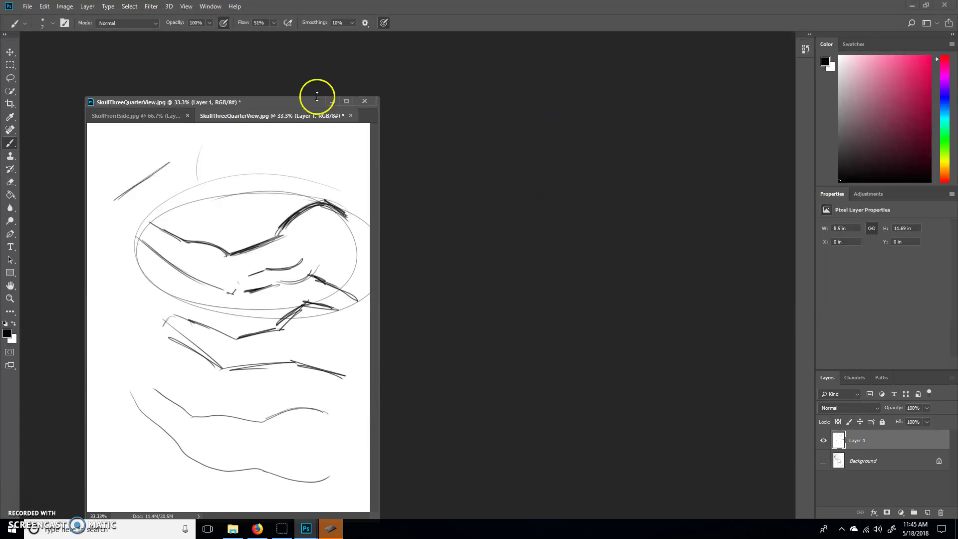
Dock the floating document window back into the tabbed workspace
left_click_drag(307, 102, 366, 86)
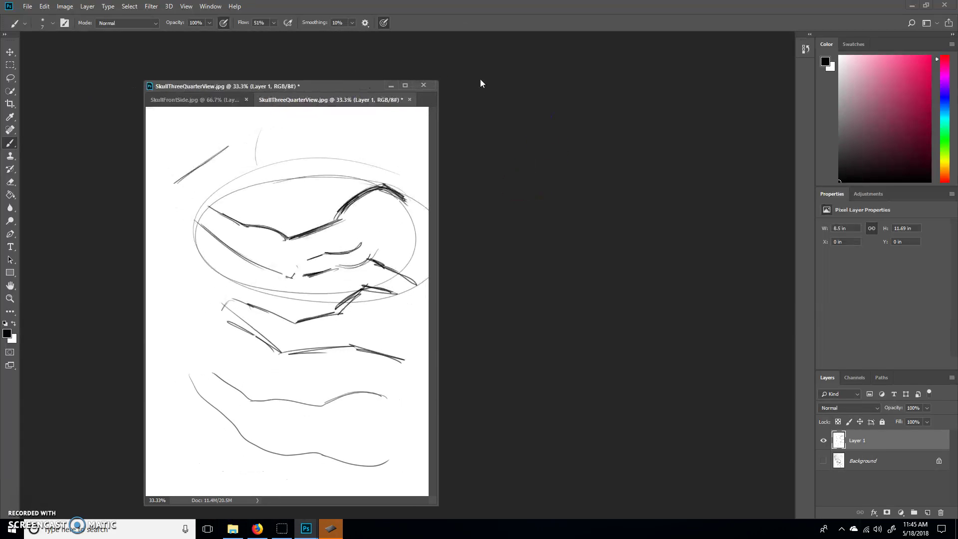
left_click(405, 86)
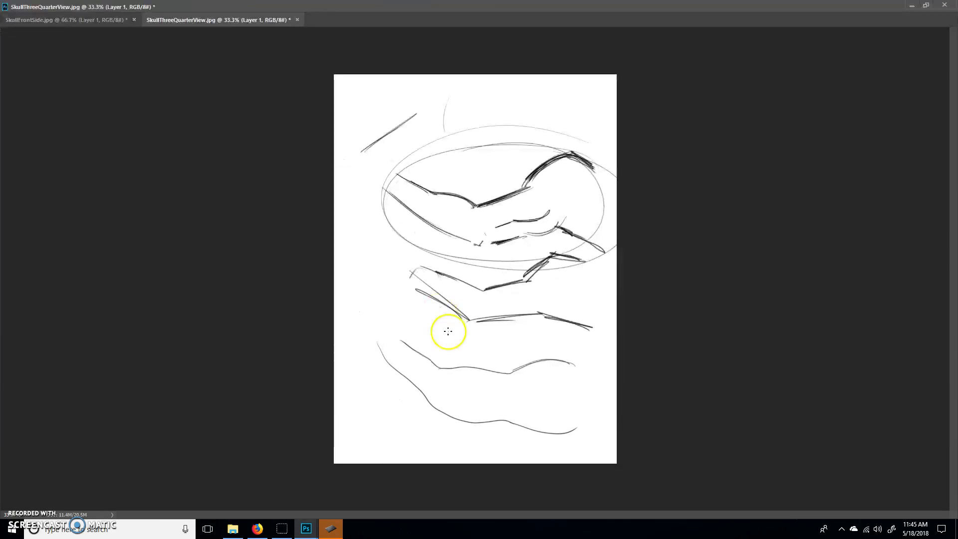
left_click(925, 10)
left_click(210, 6)
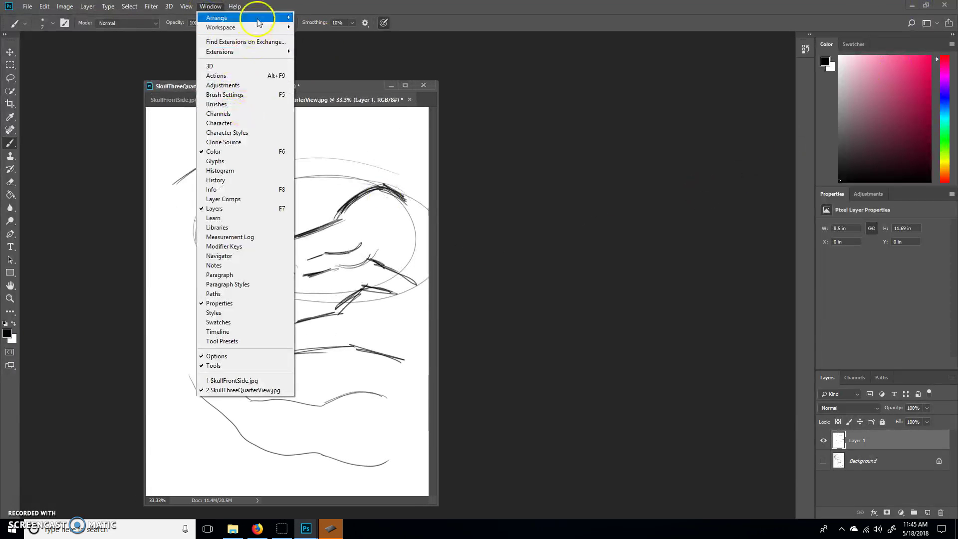
mouse_move(259, 20)
left_click(130, 102)
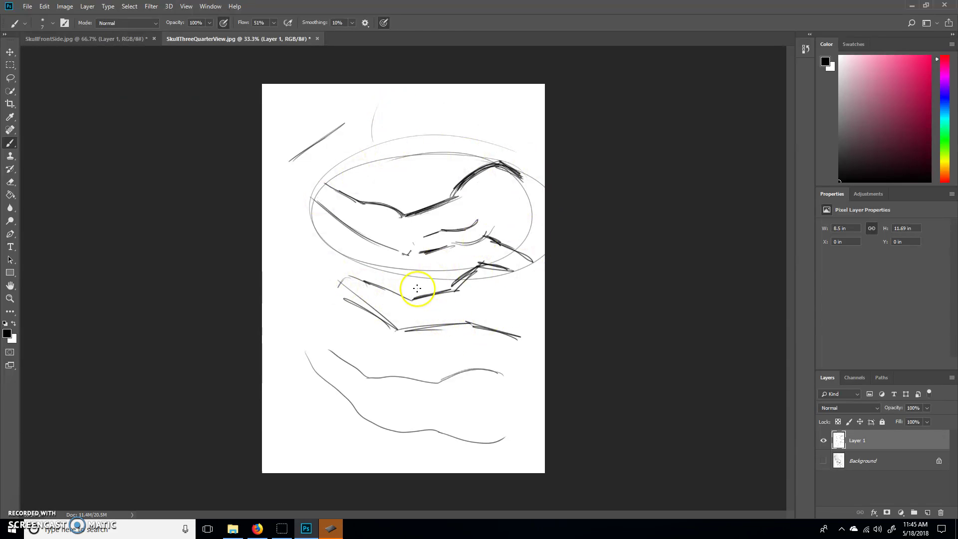
Hide Layer 1, show the Background layer and make it the active layer
left_click(824, 440)
left_click(823, 461)
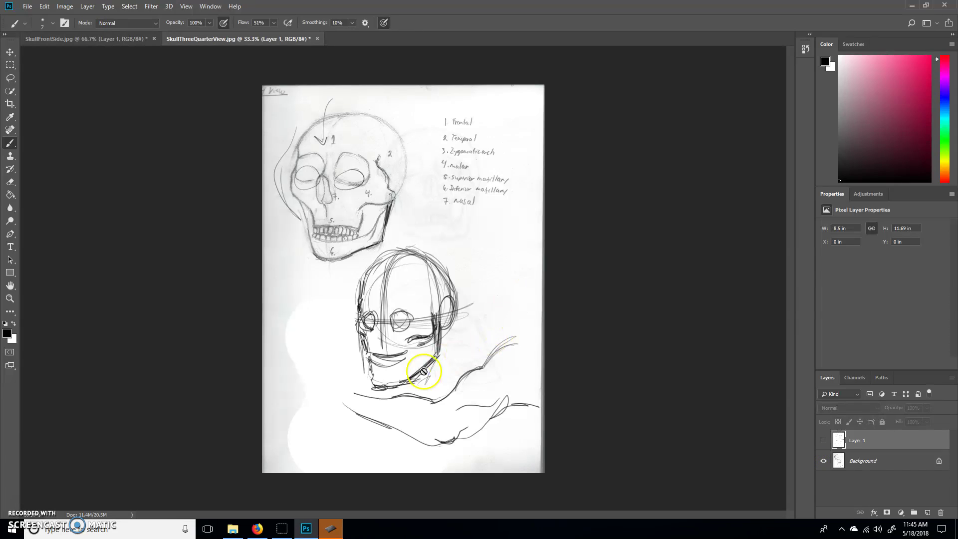
left_click(877, 457)
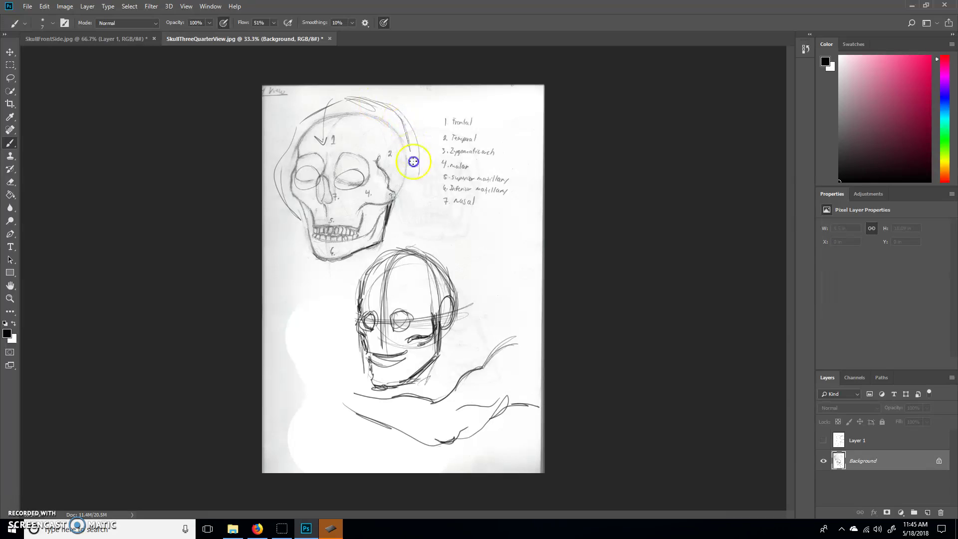
Draw an angular outer cranium contour around the reference skull and darken its jaw, chin and cheekbone edges with straight strokes
left_click_drag(414, 165, 415, 172)
mouse_move(404, 122)
left_mouse_down()
mouse_move(415, 174)
mouse_move(395, 201)
mouse_move(414, 172)
left_mouse_up()
mouse_move(399, 117)
left_mouse_down()
mouse_move(355, 99)
mouse_move(306, 118)
left_mouse_up()
left_click_drag(404, 111, 414, 172)
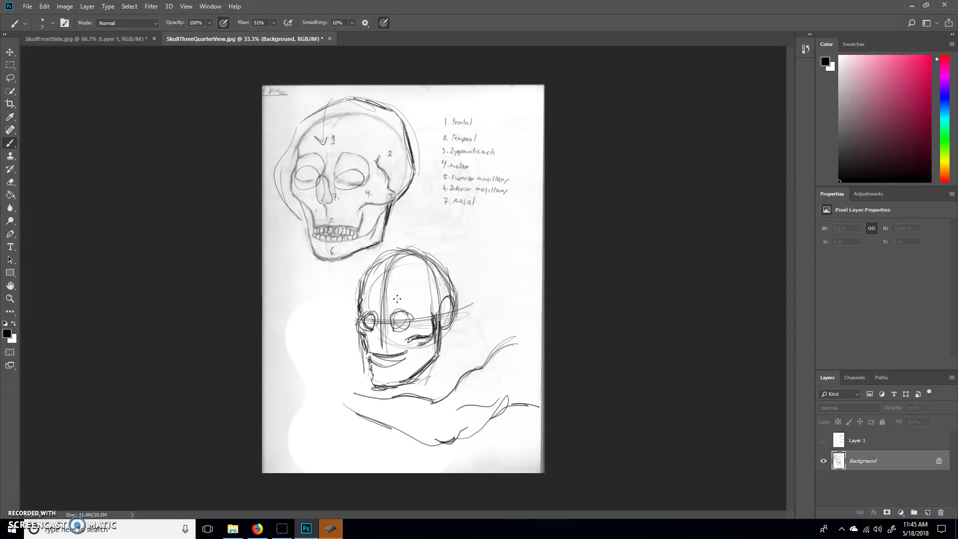
left_click_drag(382, 233, 360, 253)
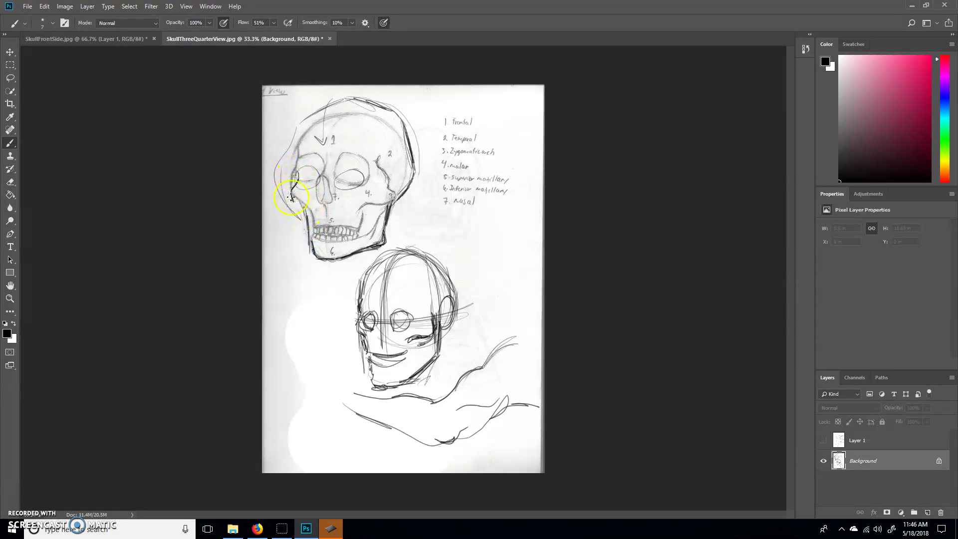
left_click_drag(386, 184, 390, 200)
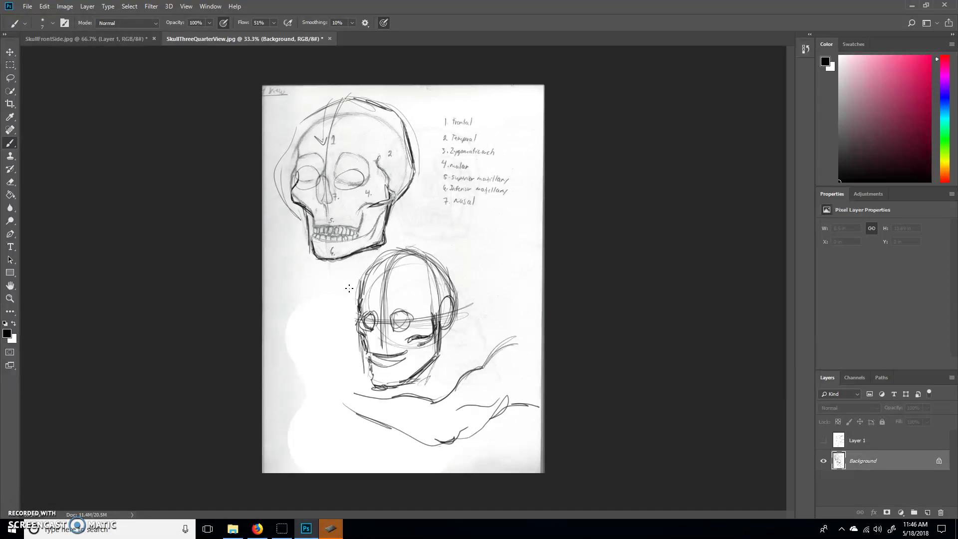
Switch to the Teach Me Cone Class 02 page in Firefox and show the VMG 324 class list at its head
left_click(522, 313)
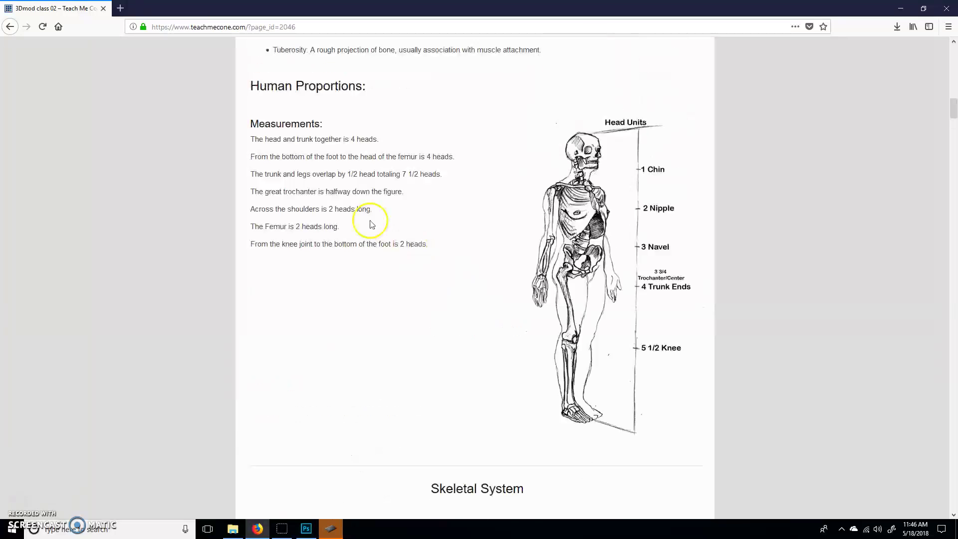
scroll(373, 223, "up", 15)
mouse_move(417, 123)
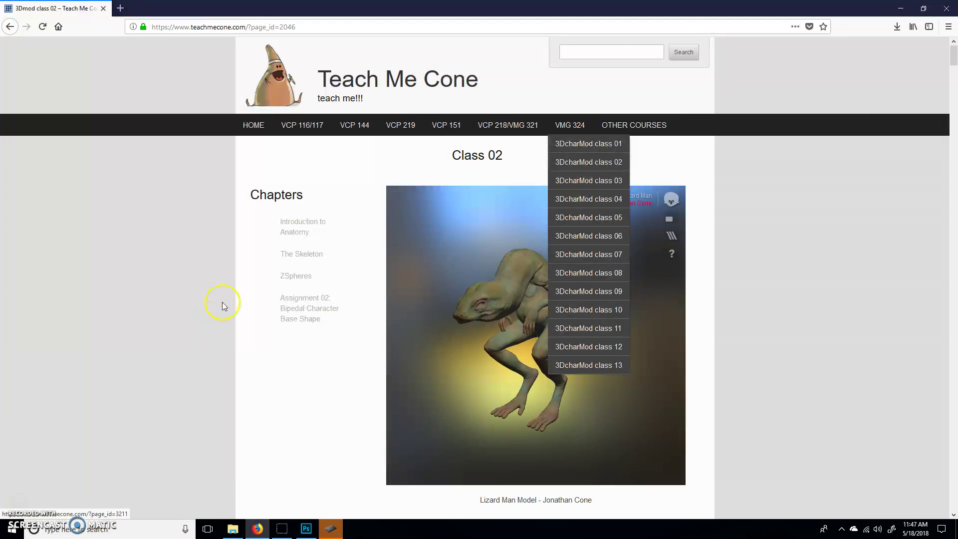
Review the Skeletal System notes from the types of joints through the skull and vertebral column to the S-shaped spine diagram
scroll(224, 298, "down", 15)
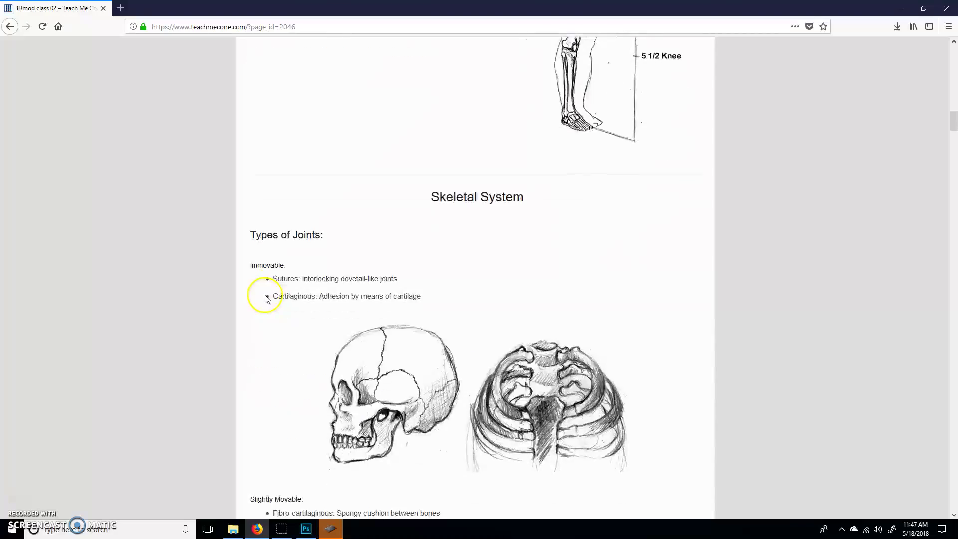
scroll(462, 343, "down", 2)
scroll(361, 217, "down", 5)
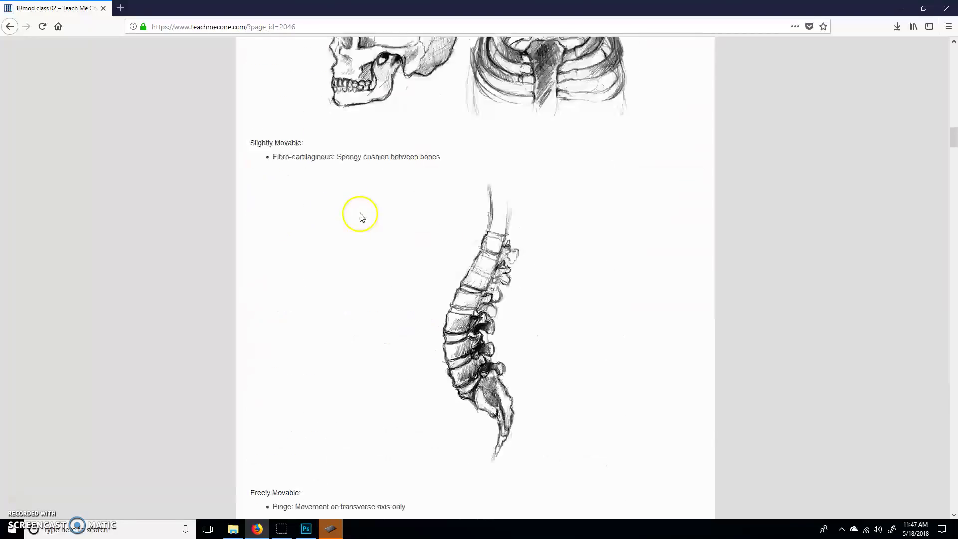
scroll(361, 217, "down", 20)
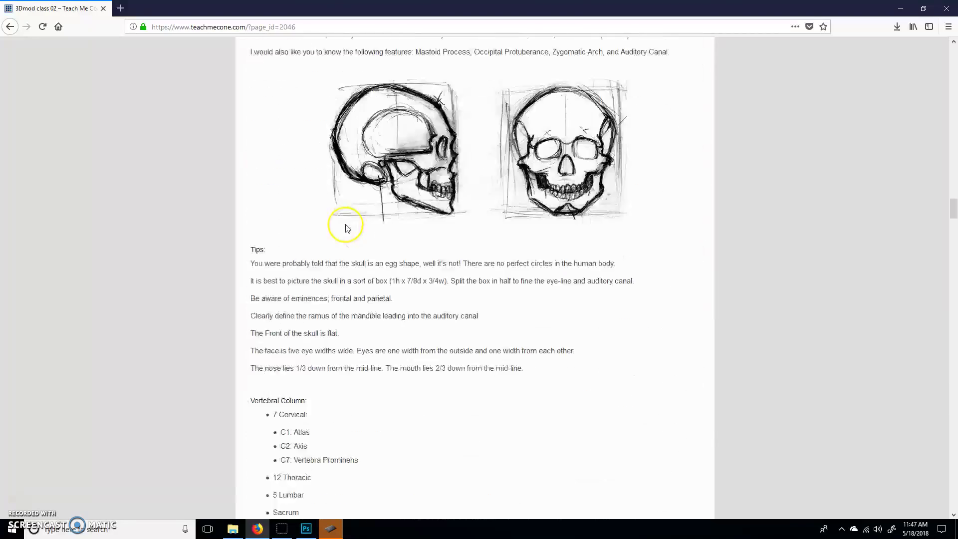
scroll(344, 225, "down", 2)
scroll(460, 113, "up", 2)
scroll(293, 245, "down", 4)
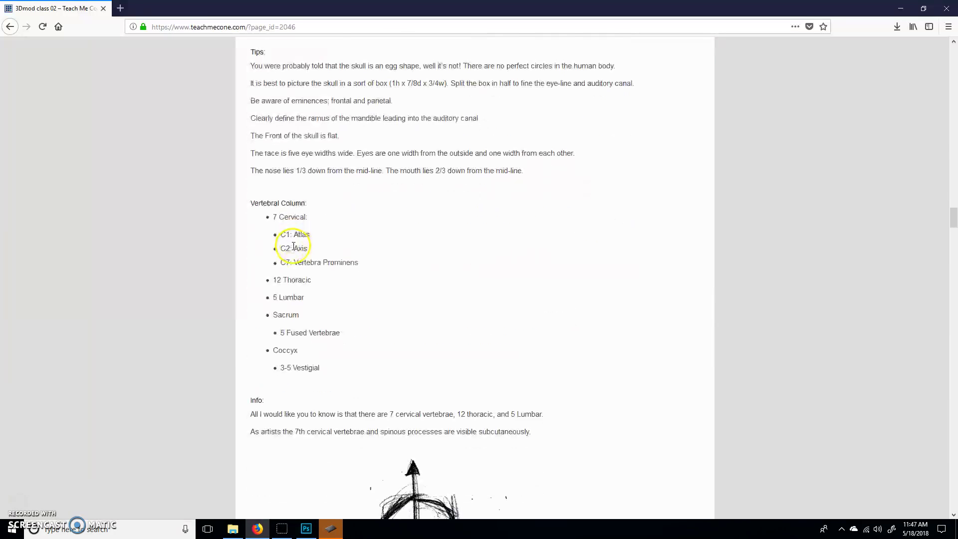
scroll(293, 246, "down", 6)
scroll(344, 229, "up", 2)
scroll(362, 238, "down", 4)
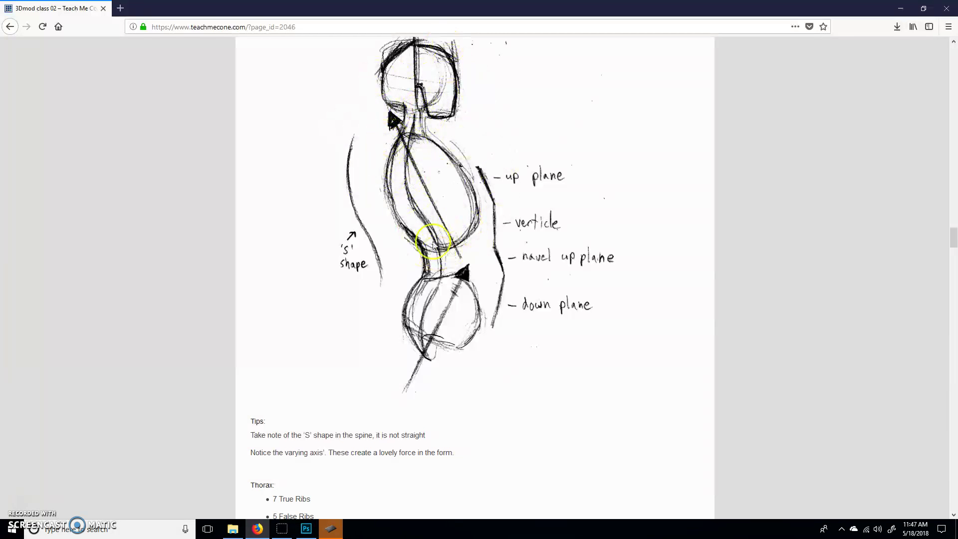
right_click(432, 320)
left_click(321, 353)
Look through the rib cage, pelvis, shoulder girdle and arm bone drawings further down the page
scroll(315, 350, "down", 10)
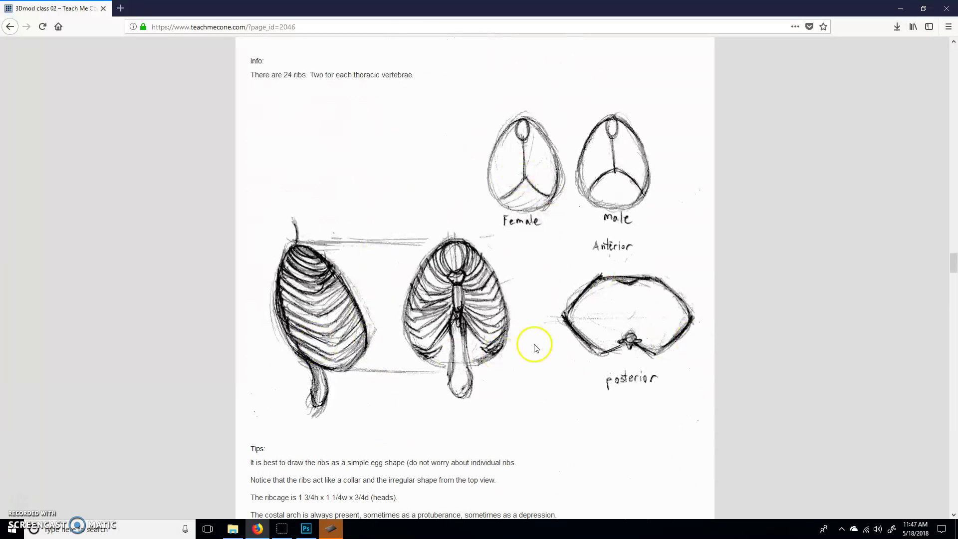
scroll(499, 300, "down", 10)
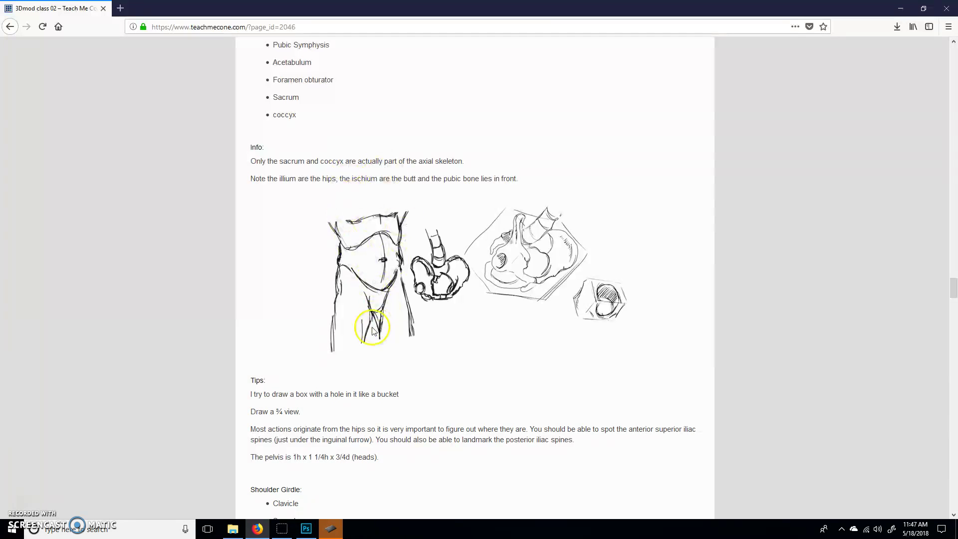
scroll(348, 189, "down", 20)
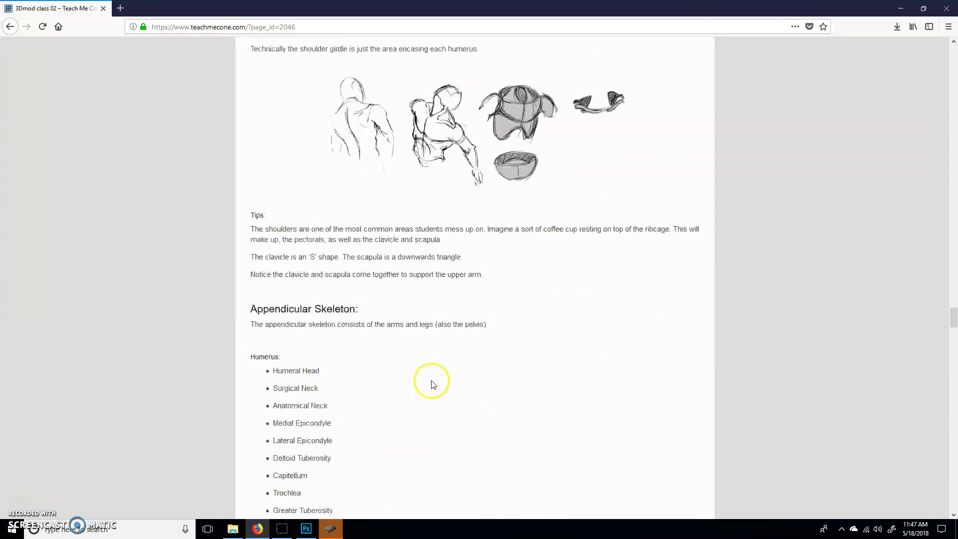
scroll(431, 380, "down", 6)
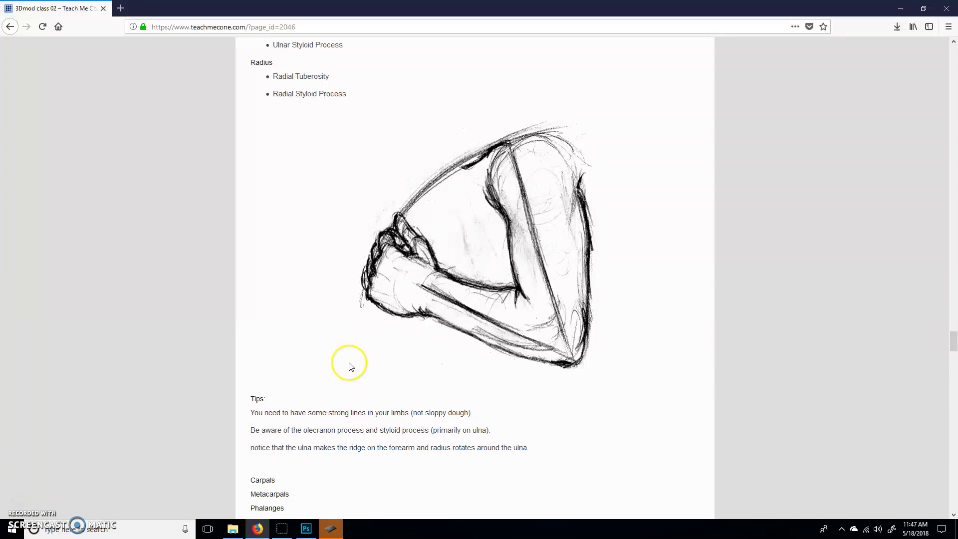
Revisit the spine and skull drawings, then examine the rib cage, pelvis and shoulder girdle notes in more detail
scroll(389, 382, "up", 20)
scroll(391, 384, "up", 3)
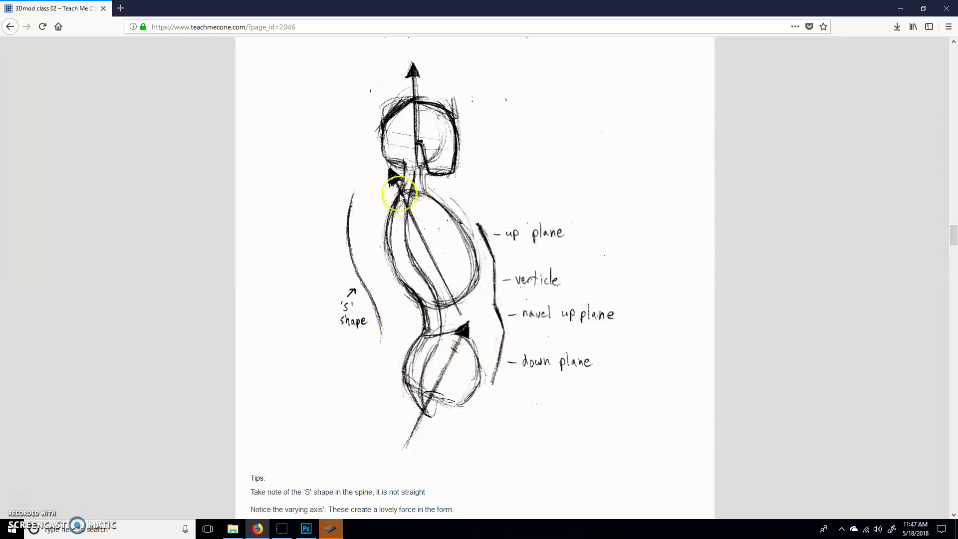
scroll(510, 302, "up", 20)
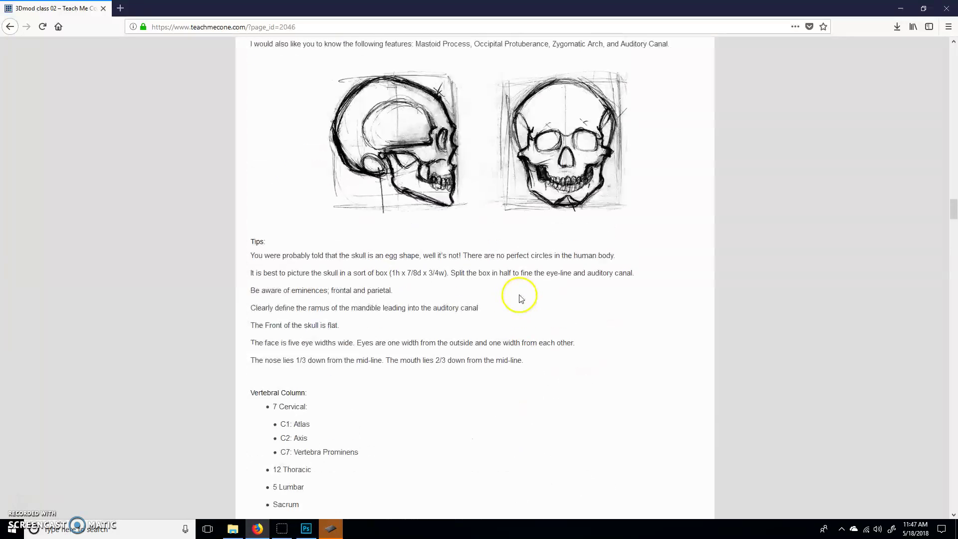
scroll(523, 306, "down", 20)
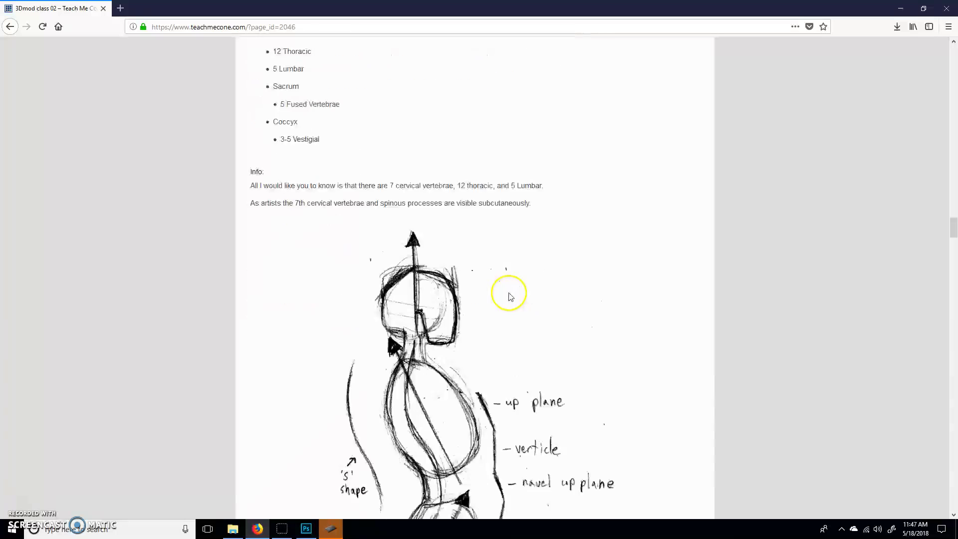
scroll(498, 292, "up", 2)
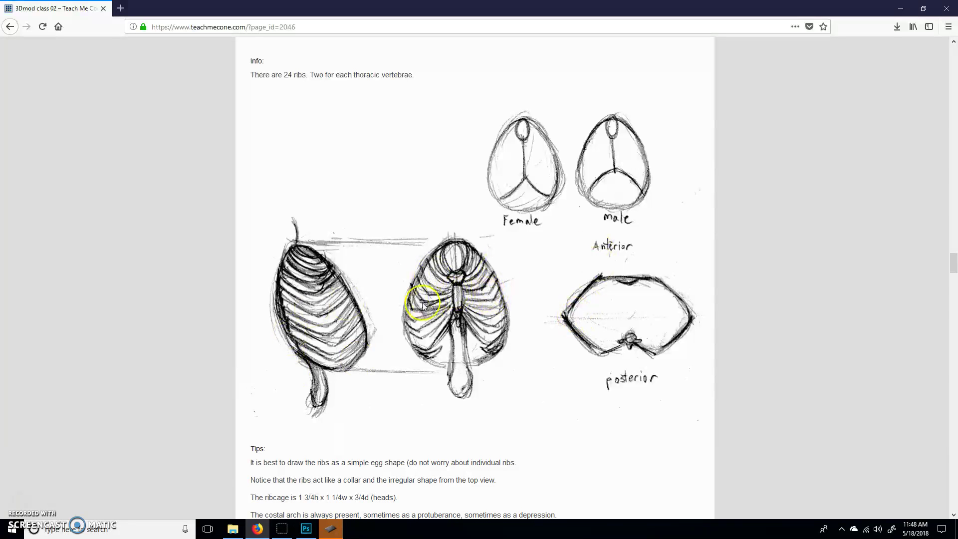
scroll(494, 368, "down", 12)
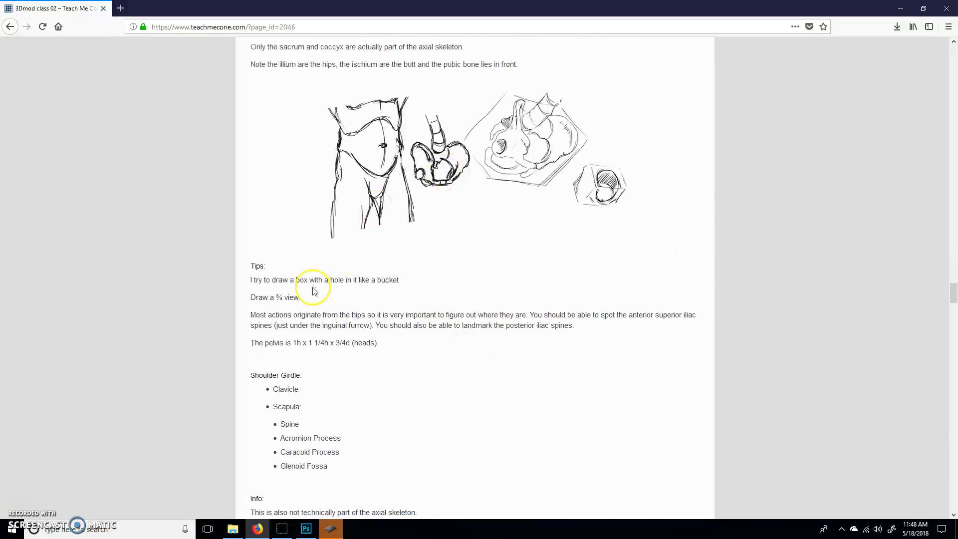
scroll(319, 277, "down", 3)
scroll(432, 356, "down", 2)
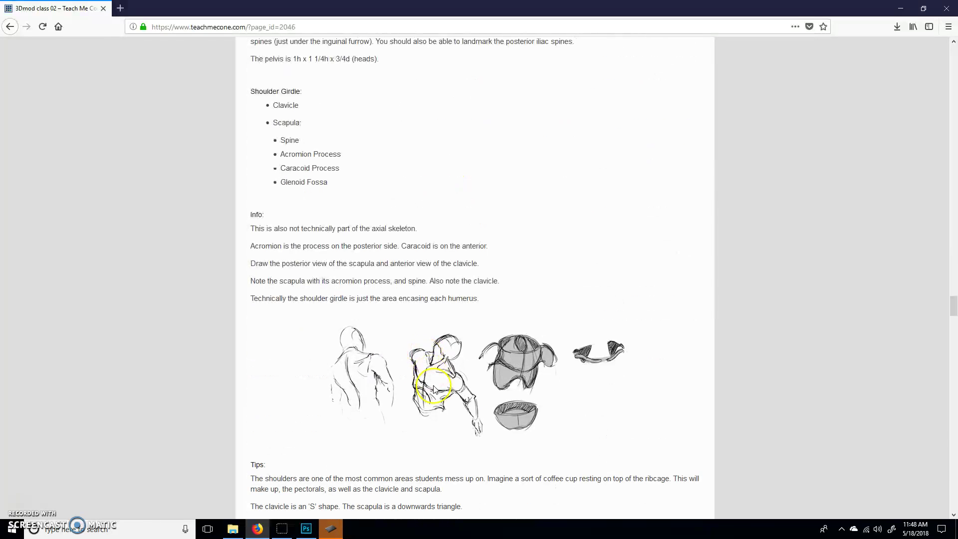